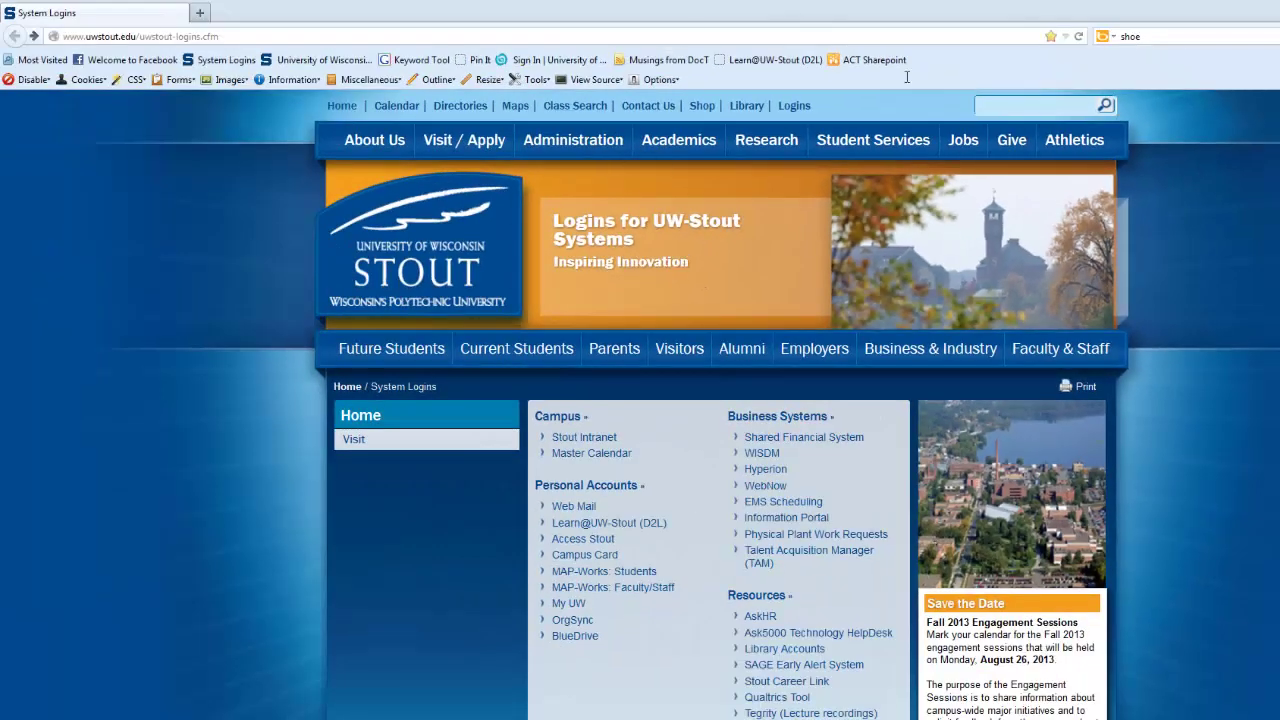
Step: Search Bing for 'shoe' and switch to its image results
{"action": "left_click", "coordinate": [1199, 37]}
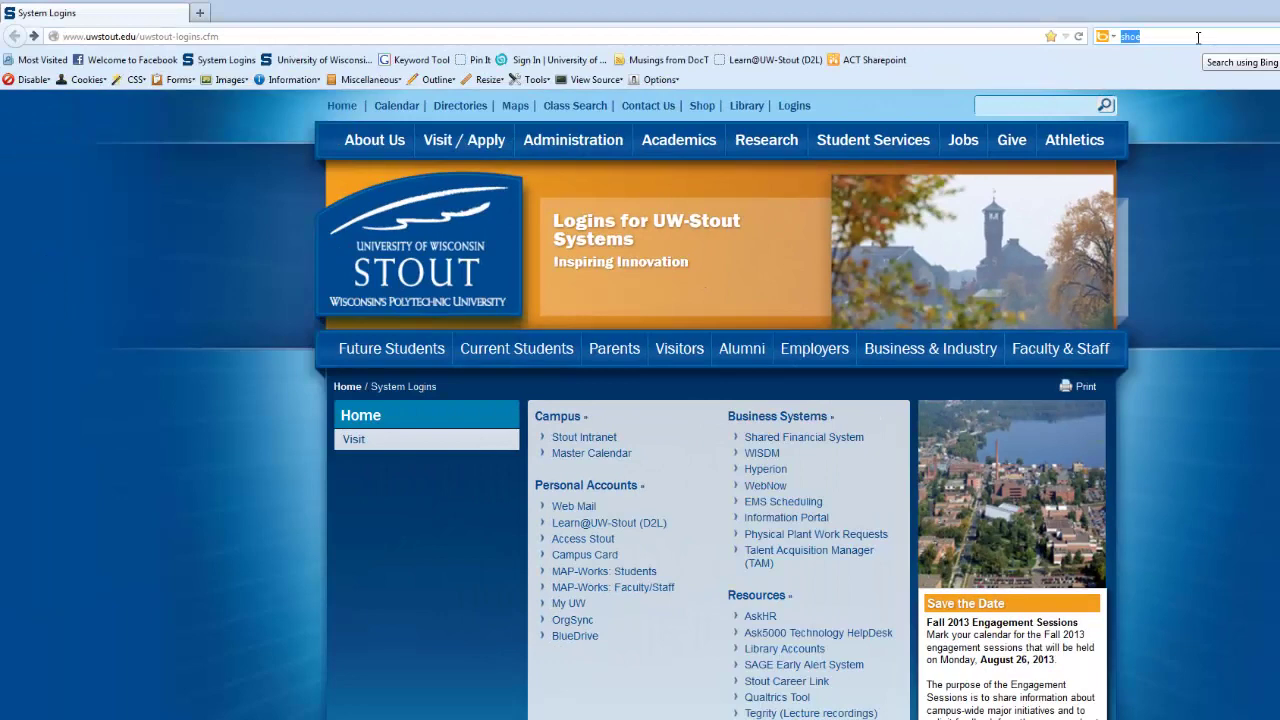
{"action": "left_click", "coordinate": [1199, 37]}
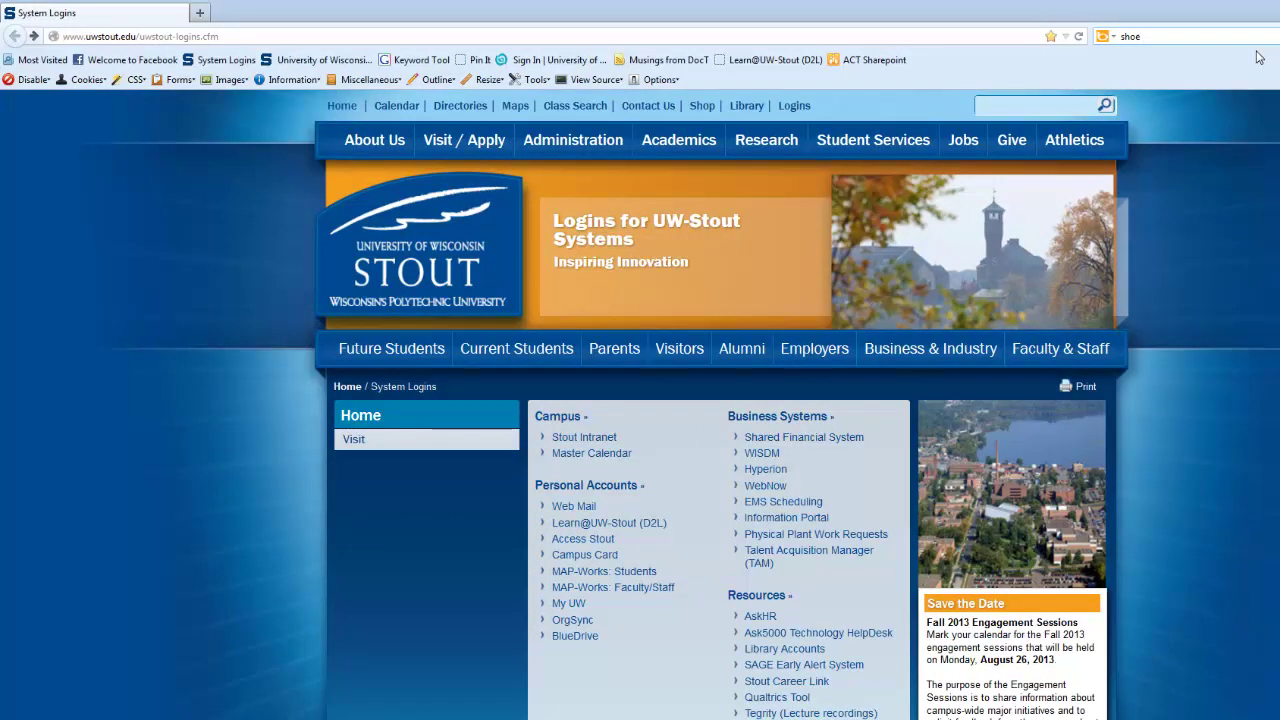
{"action": "key", "text": "Return"}
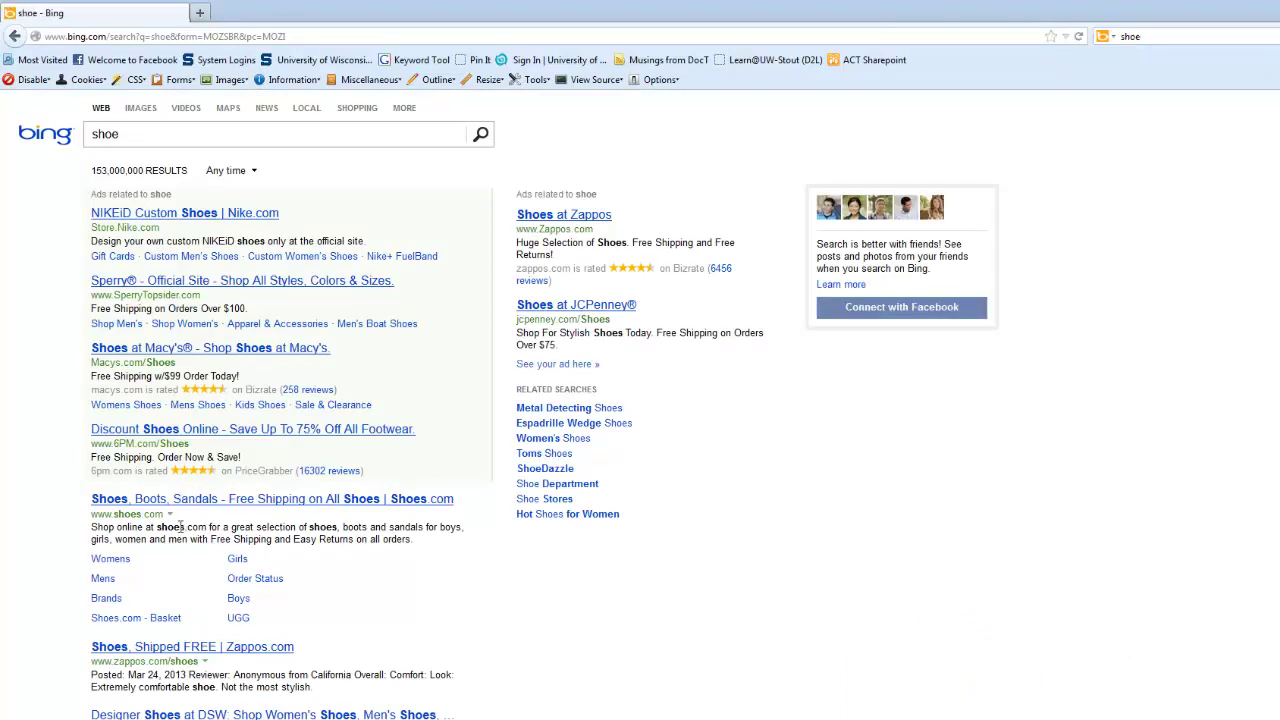
{"action": "left_click", "coordinate": [137, 110]}
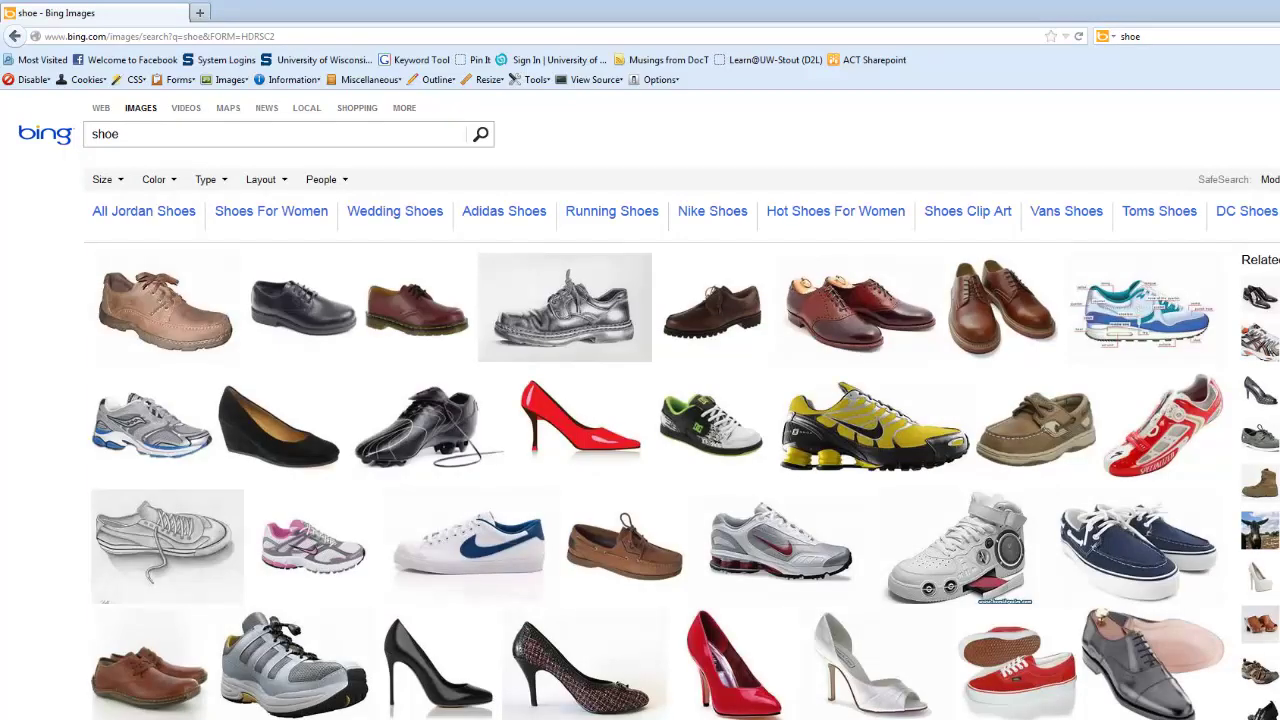
{"action": "left_click", "coordinate": [160, 313]}
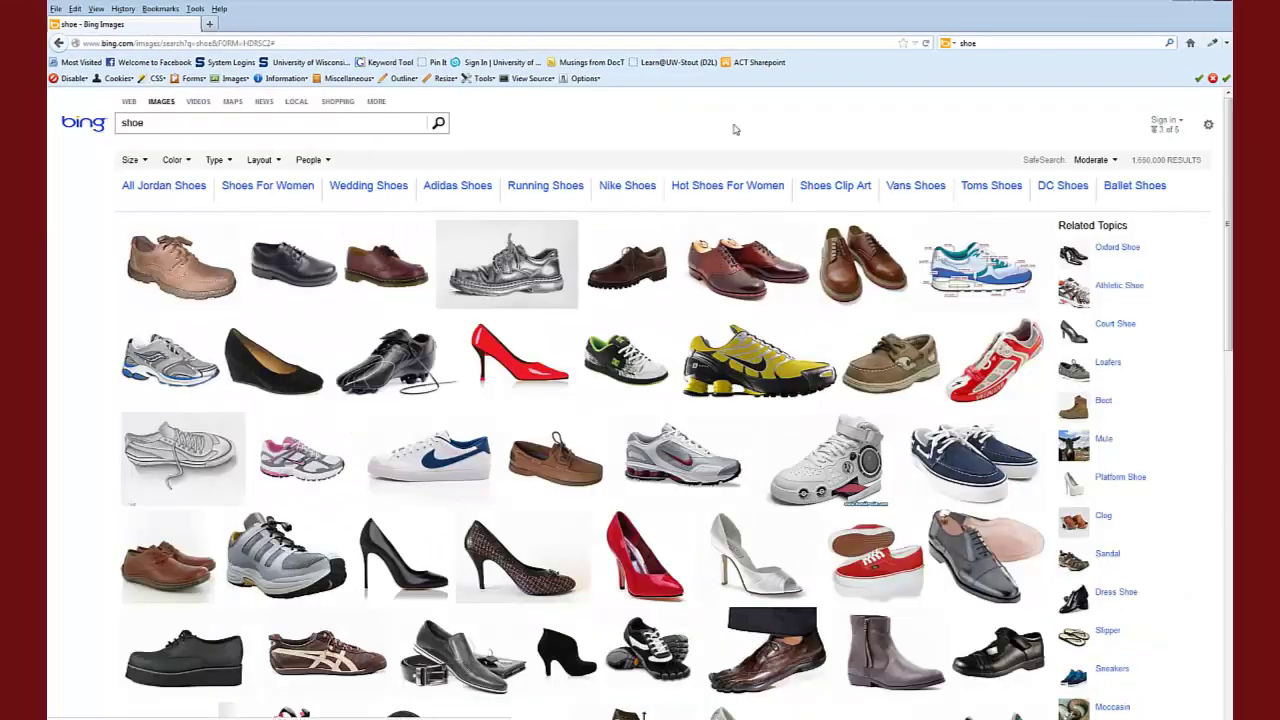
Step: Minimize Firefox to reveal the Excel course schedule workbook behind it
{"action": "left_click", "coordinate": [1190, 3]}
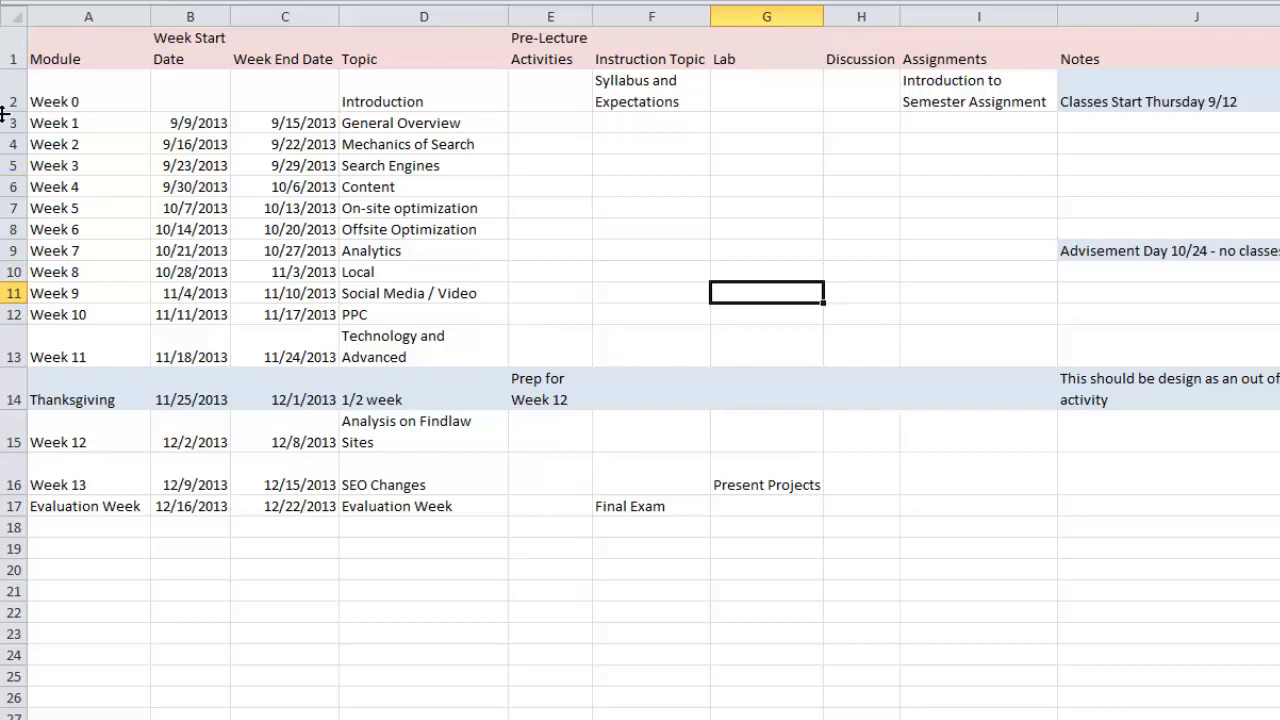
{"action": "left_click_drag", "start_coordinate": [19, 90], "coordinate": [18, 506]}
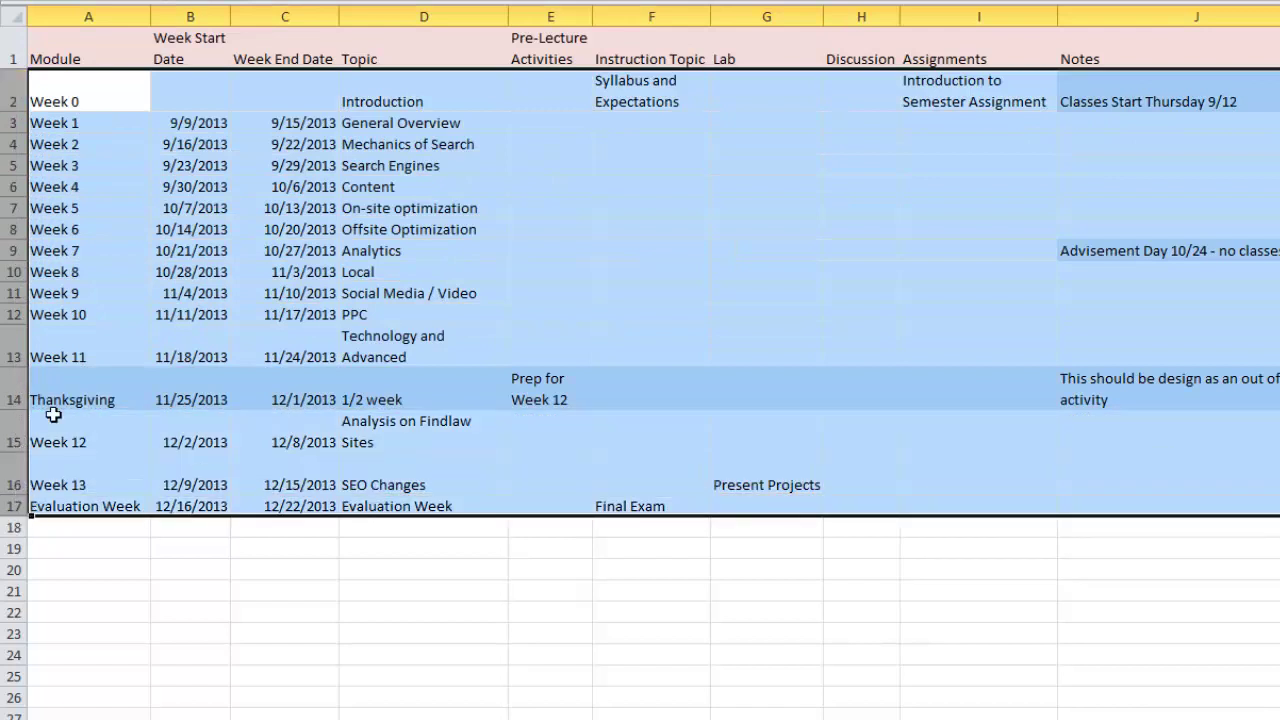
{"action": "left_click", "coordinate": [52, 104]}
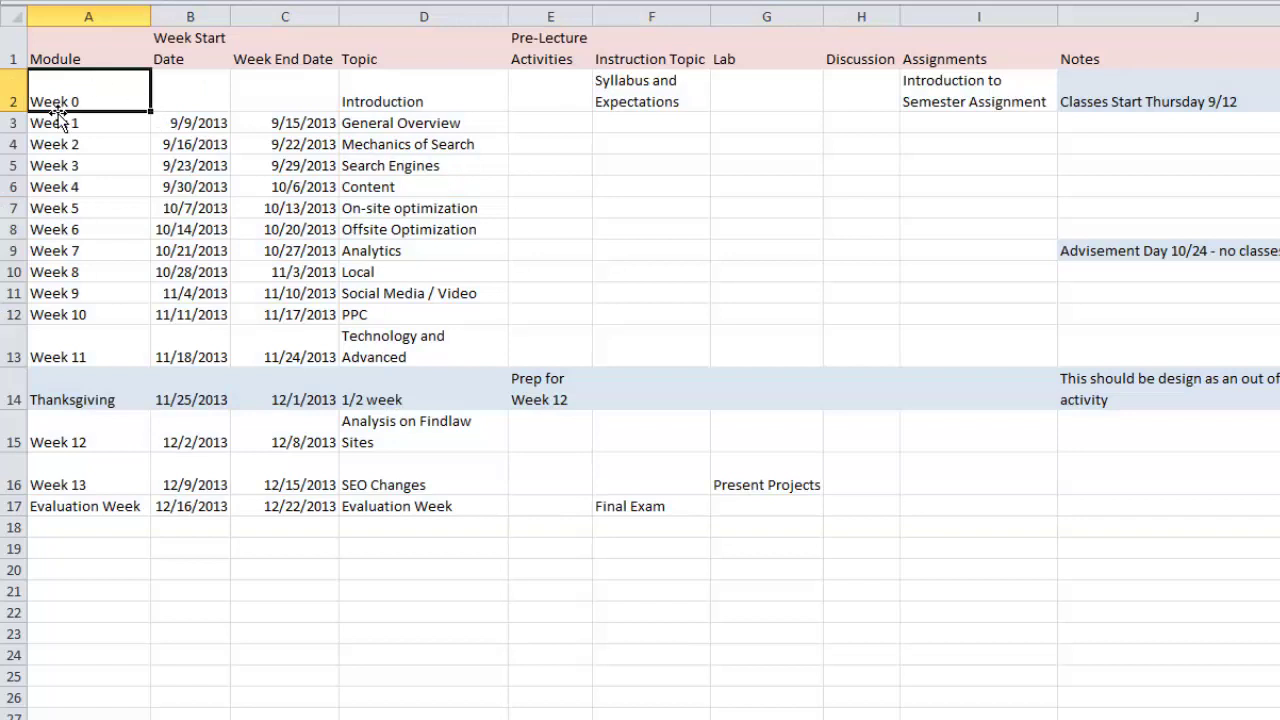
{"action": "left_click", "coordinate": [15, 97]}
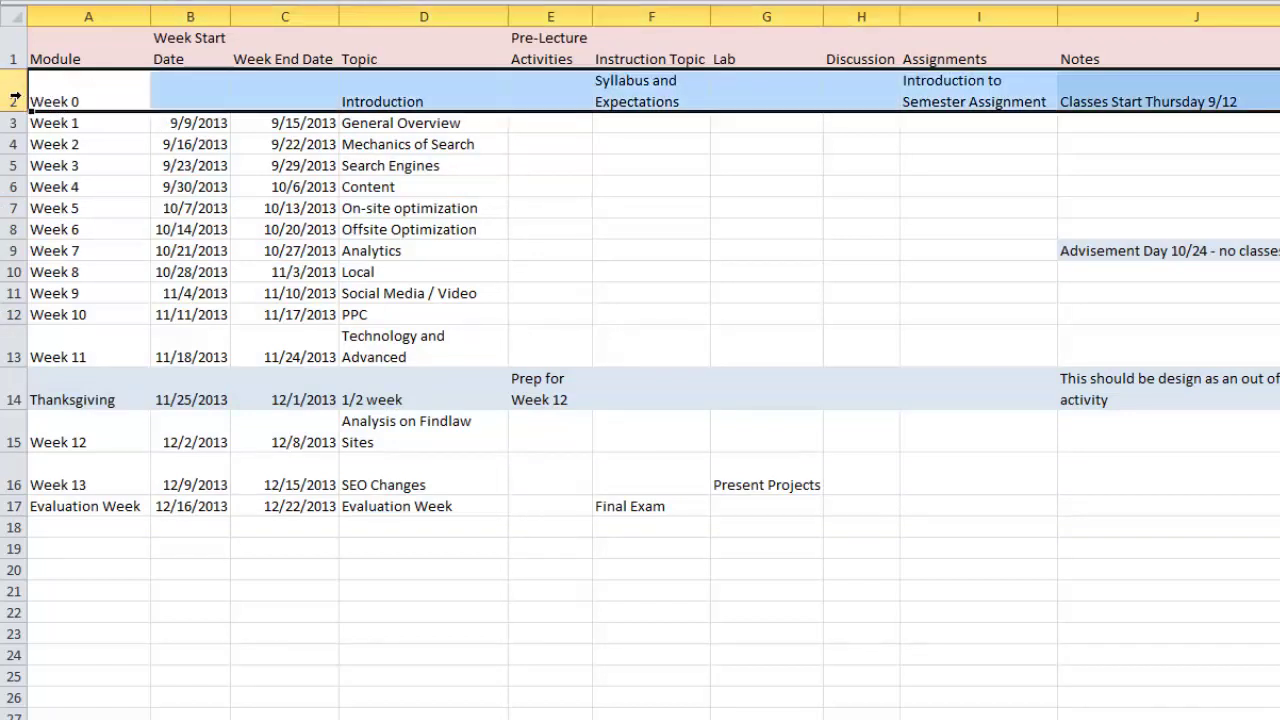
{"action": "left_click", "coordinate": [15, 123]}
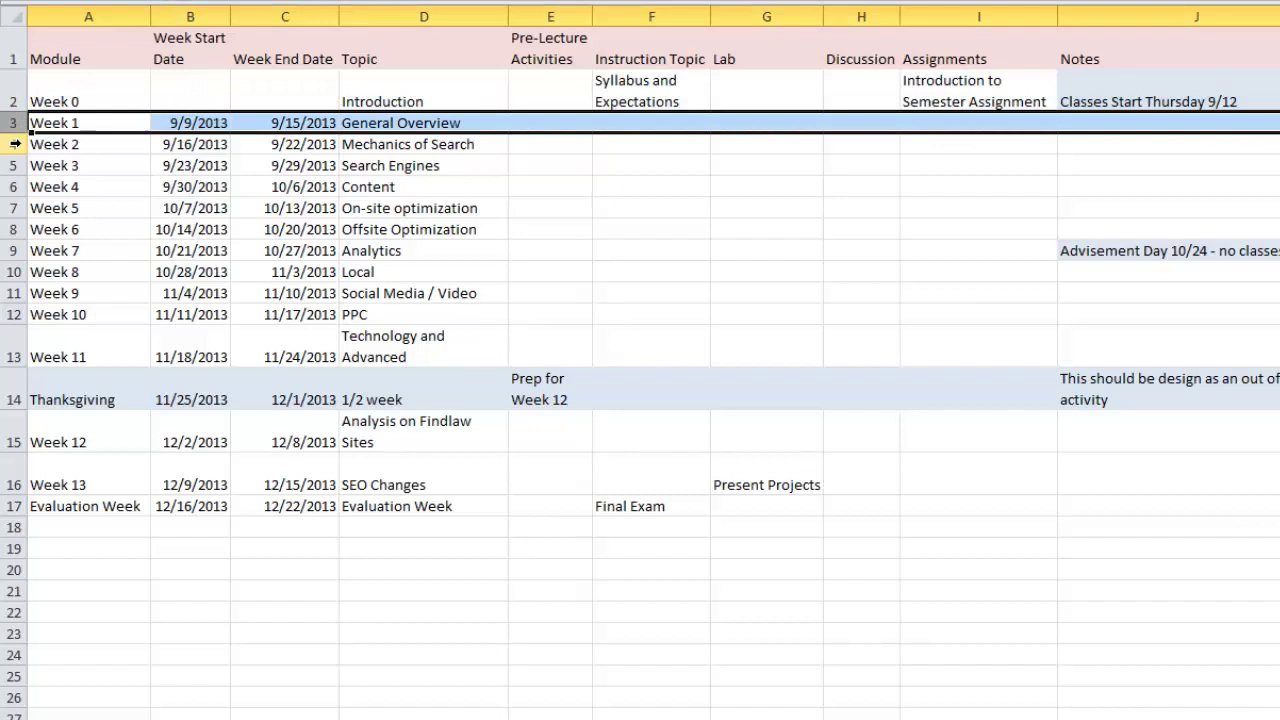
{"action": "left_click", "coordinate": [15, 144]}
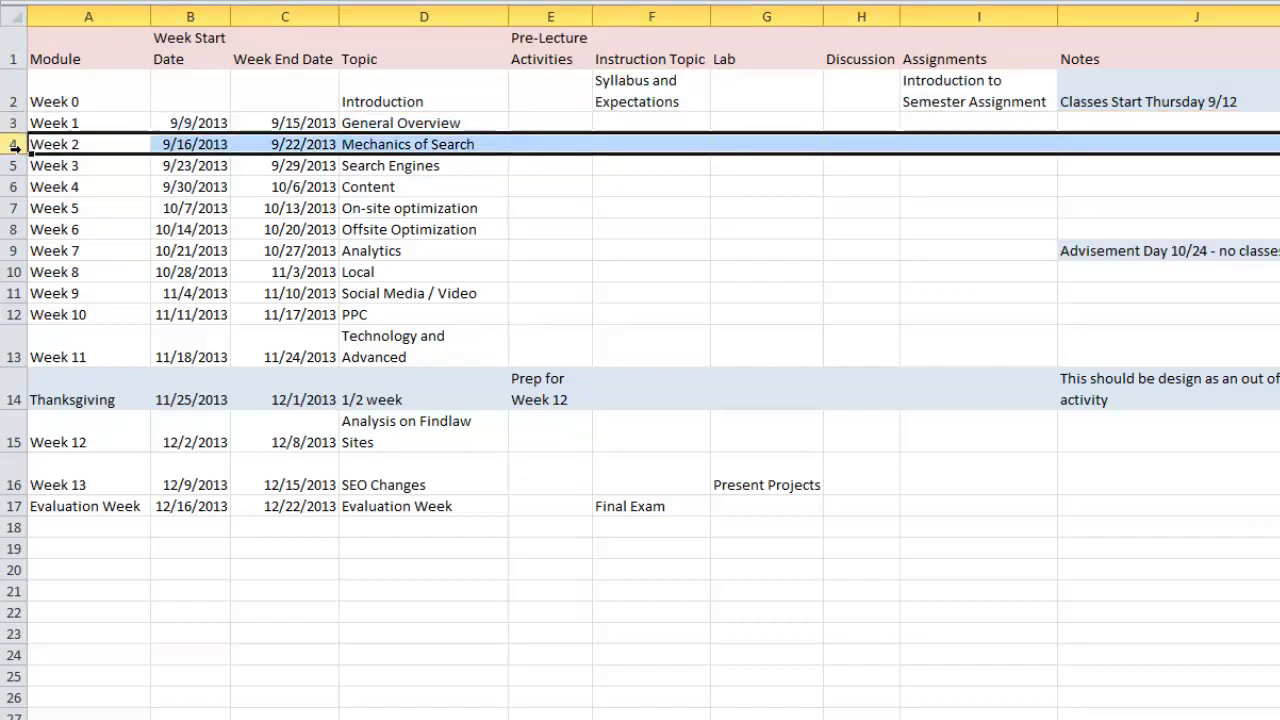
{"action": "left_click", "coordinate": [12, 166]}
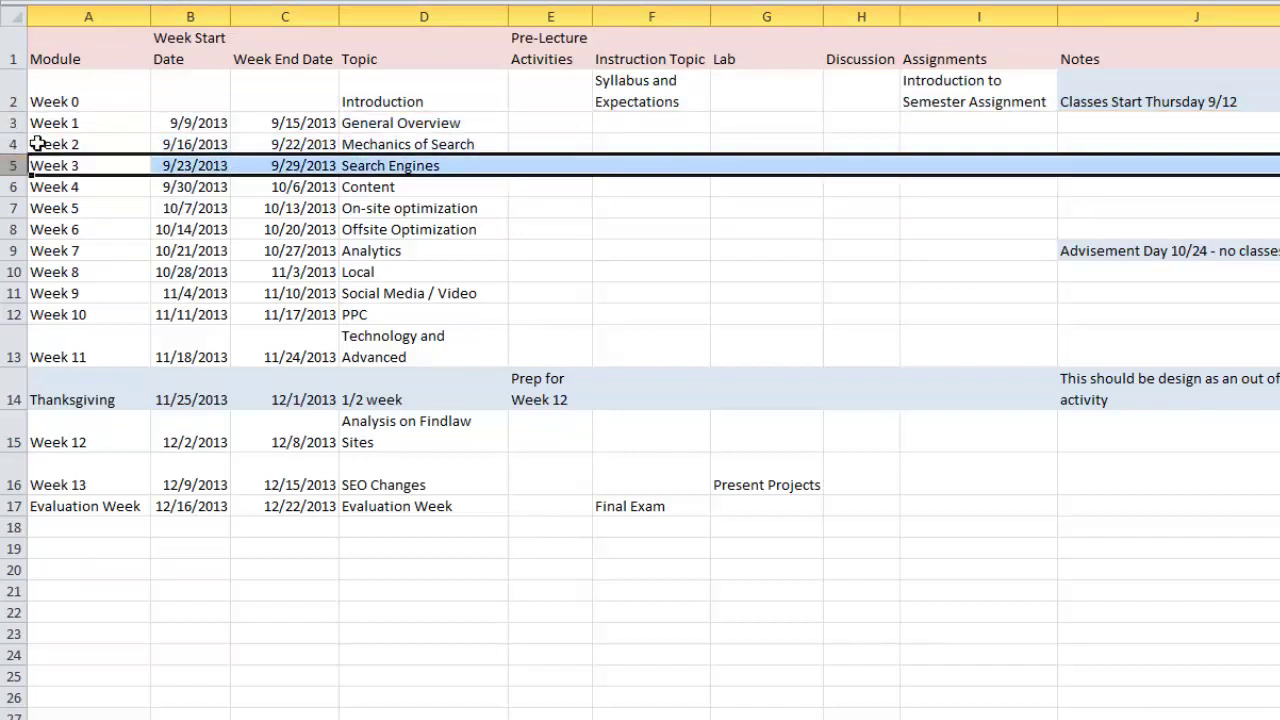
{"action": "left_click", "coordinate": [86, 16]}
{"action": "left_click", "coordinate": [190, 15]}
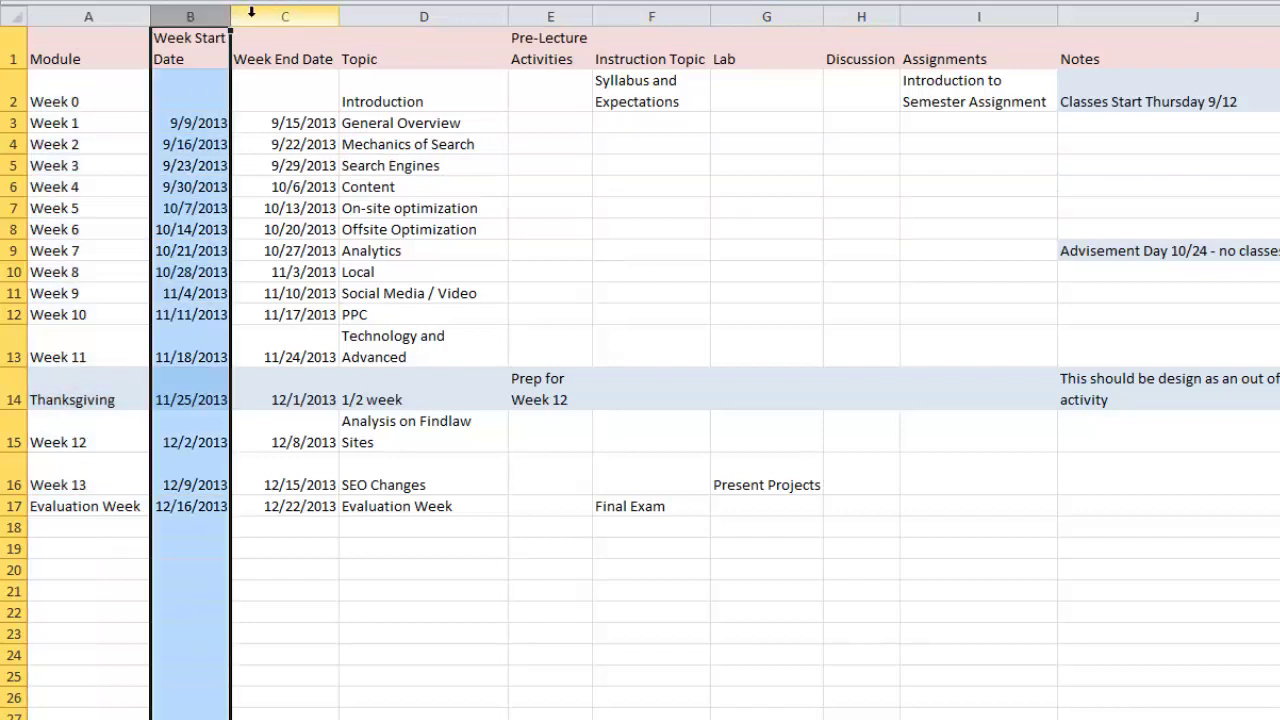
{"action": "left_click", "coordinate": [275, 12]}
{"action": "left_click", "coordinate": [425, 16]}
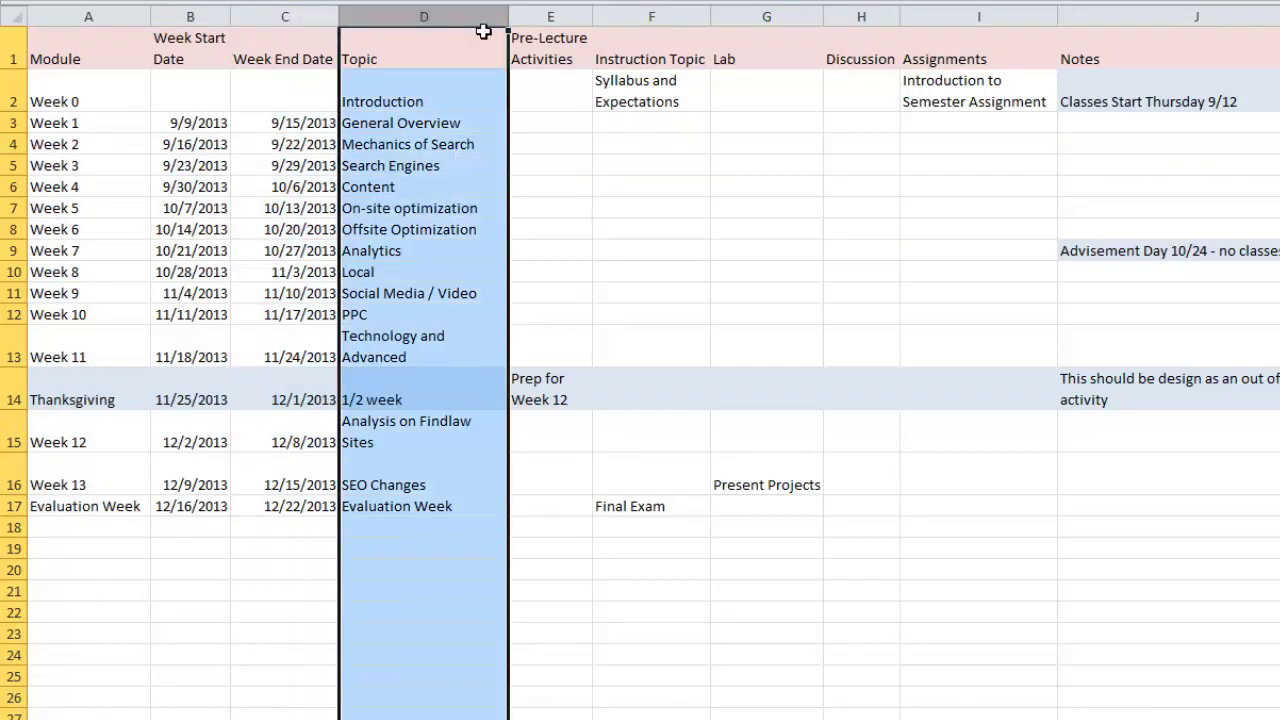
{"action": "left_click", "coordinate": [555, 15]}
{"action": "left_click", "coordinate": [640, 13]}
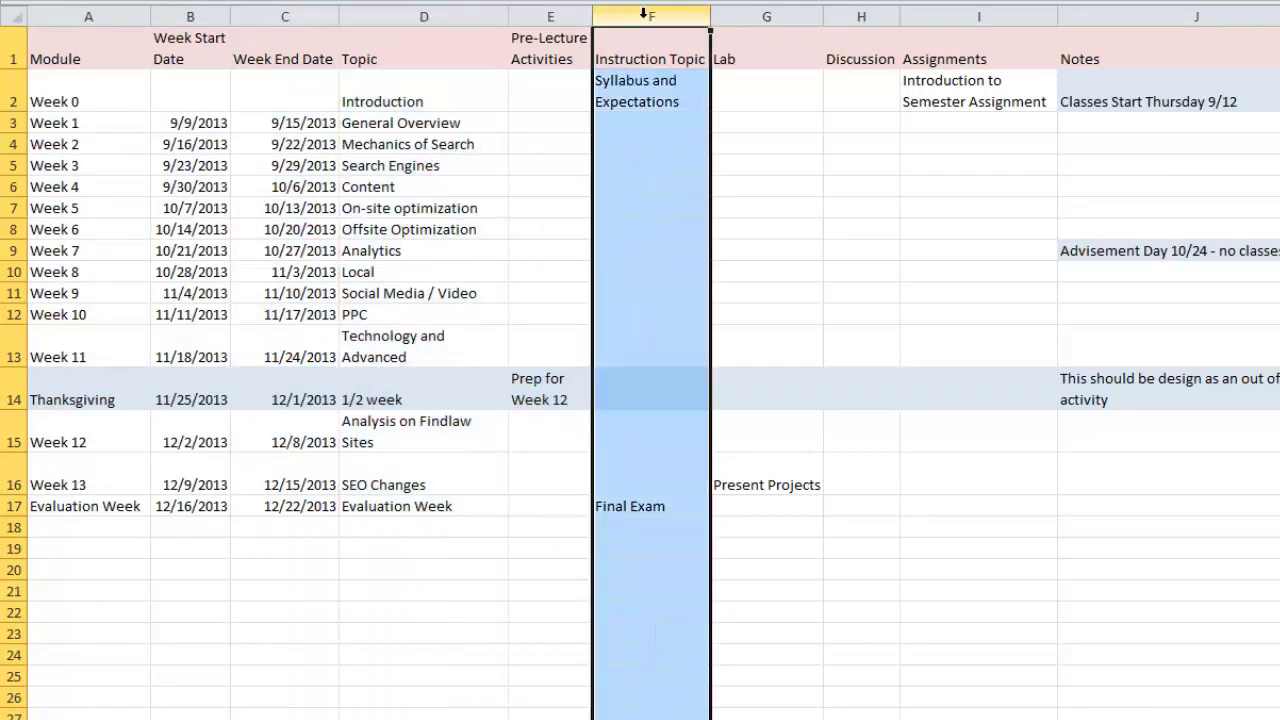
{"action": "left_click", "coordinate": [762, 14]}
{"action": "left_click", "coordinate": [866, 14]}
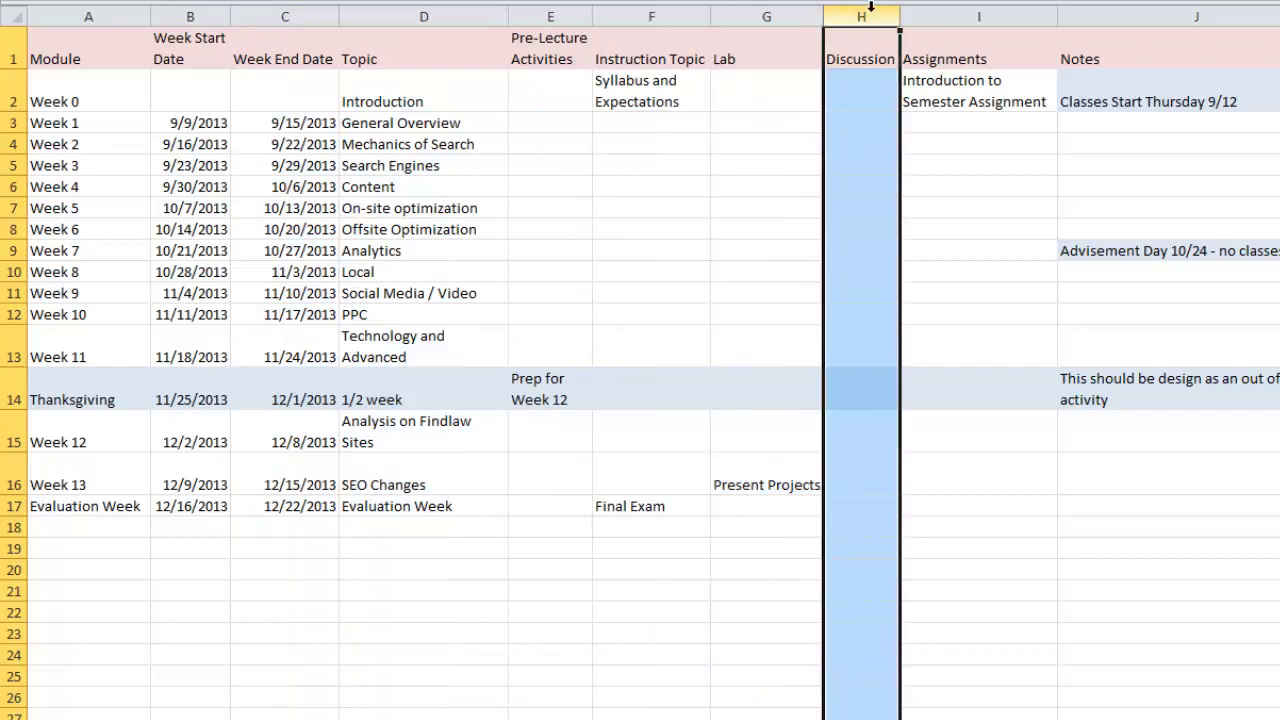
{"action": "left_click", "coordinate": [977, 12]}
{"action": "left_click", "coordinate": [1150, 15]}
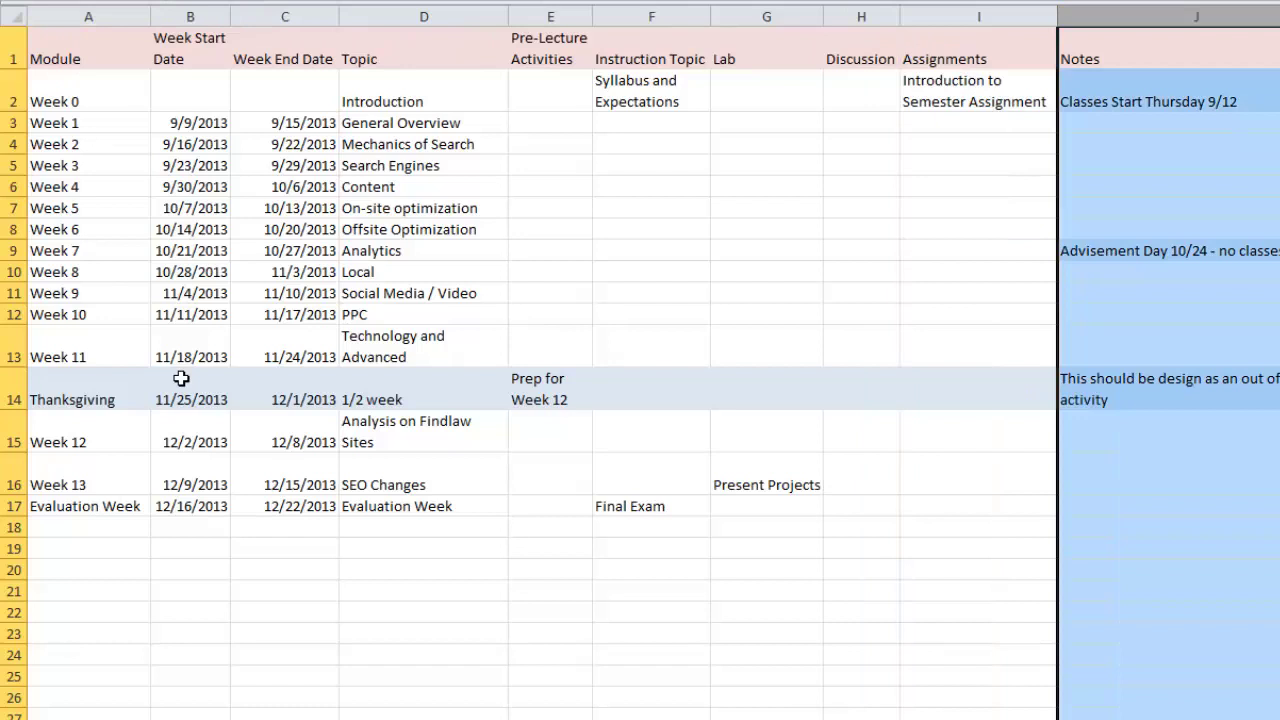
{"action": "left_click", "coordinate": [10, 100]}
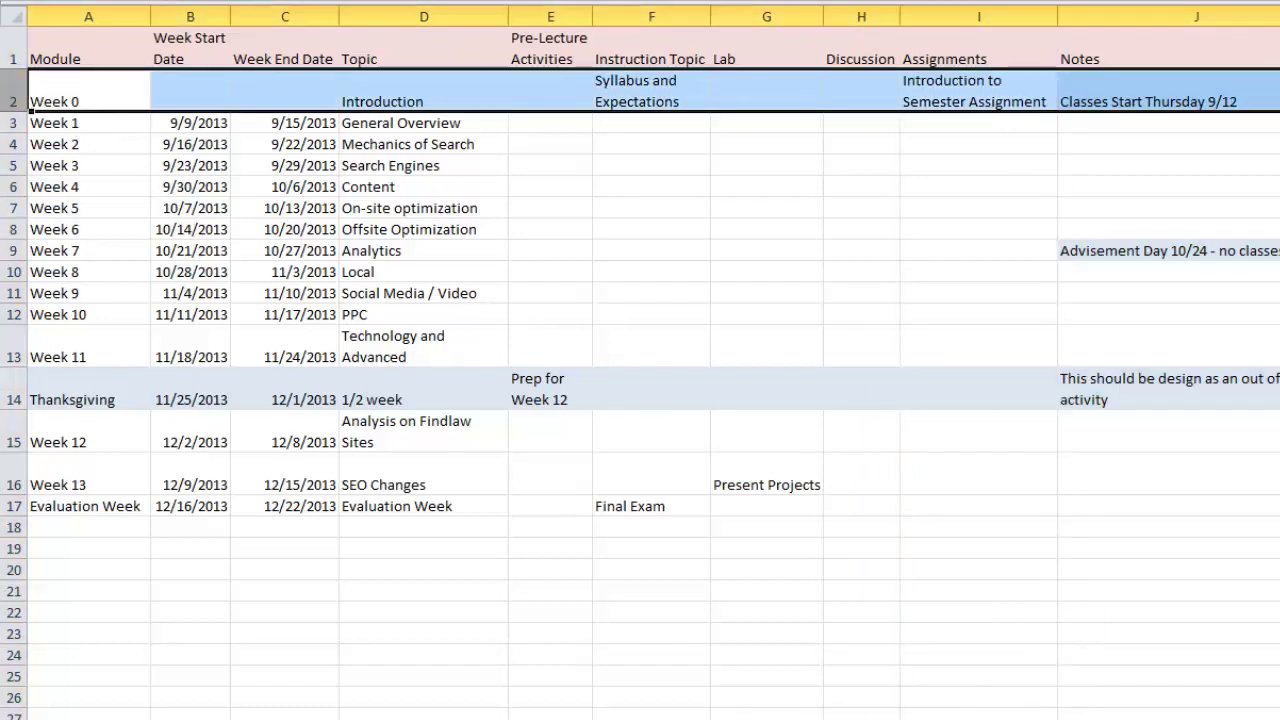
{"action": "left_click", "coordinate": [86, 16]}
{"action": "left_click", "coordinate": [12, 100]}
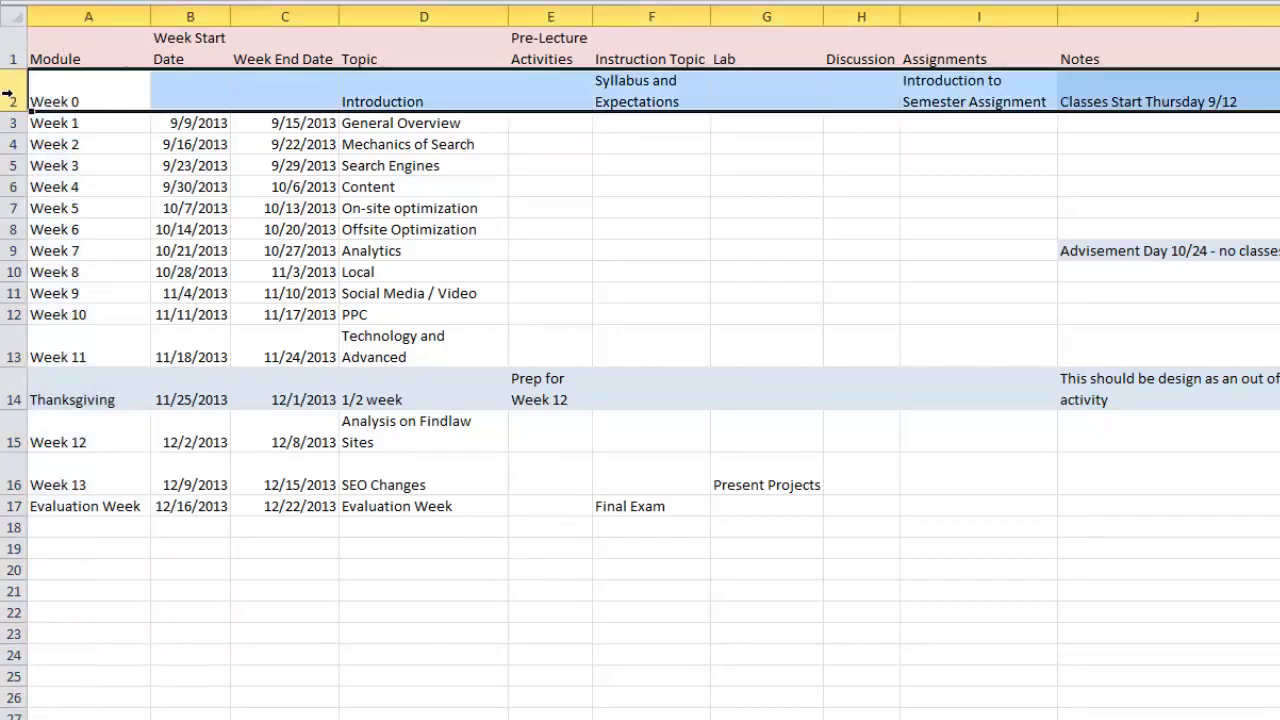
{"action": "left_click", "coordinate": [121, 4]}
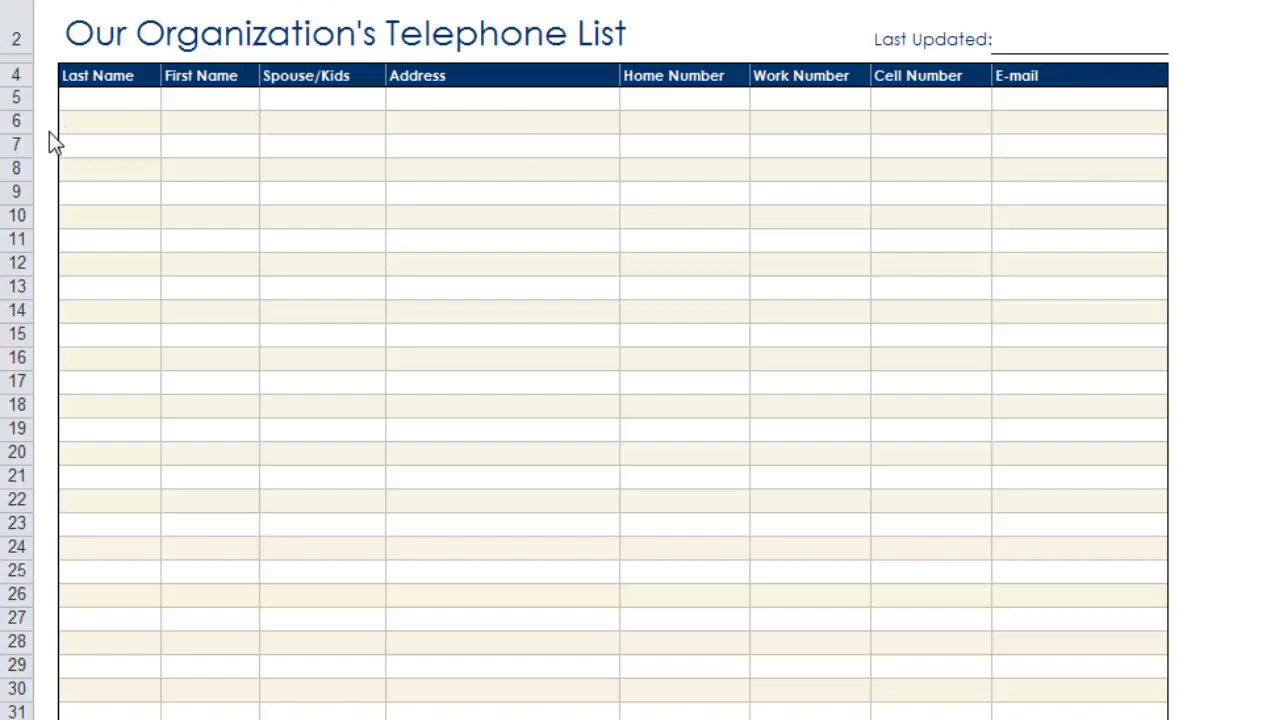
Step: Select the Last Updated, Last Name and First Name cells, plus empty entry cells
{"action": "key", "text": "Tab"}
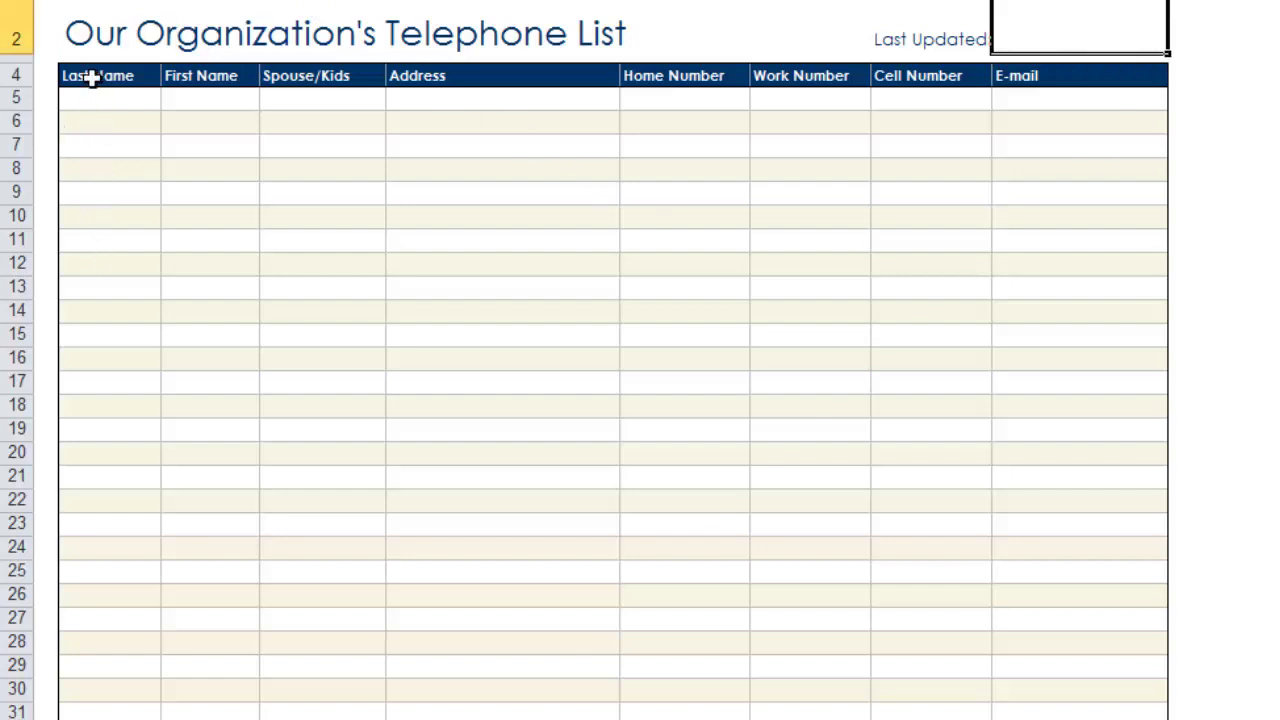
{"action": "left_click", "coordinate": [92, 78]}
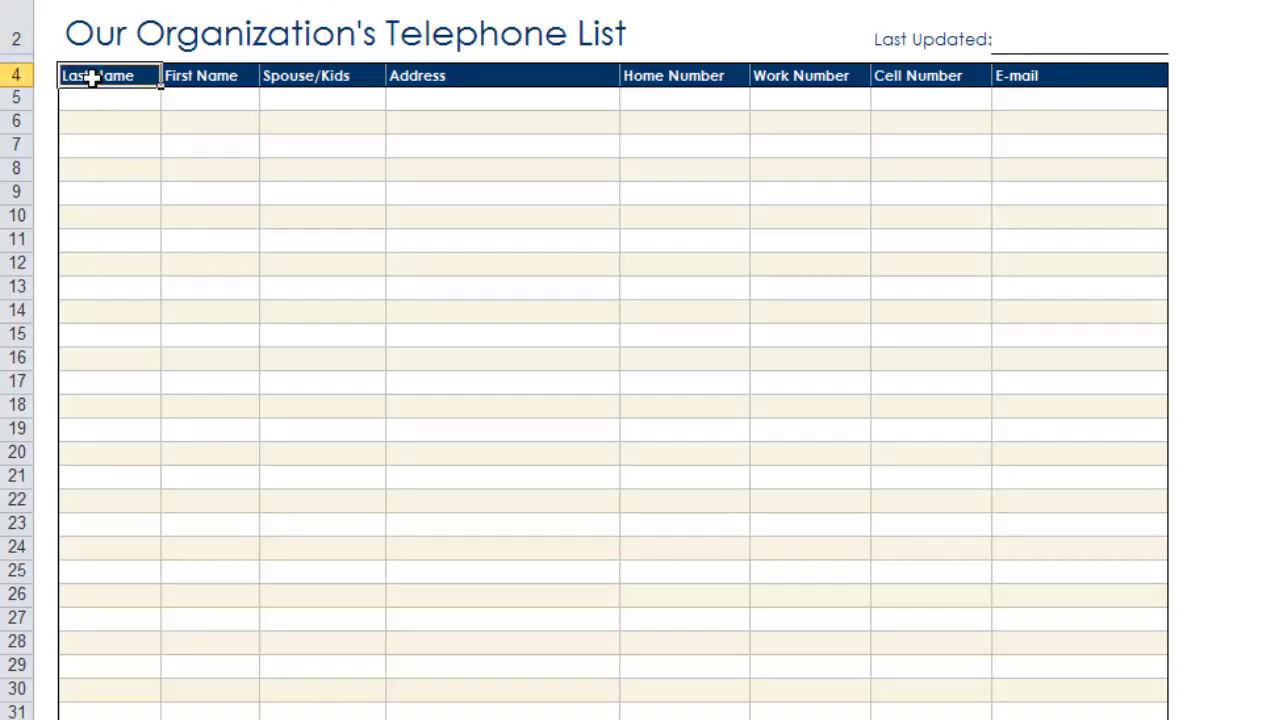
{"action": "left_click", "coordinate": [190, 76]}
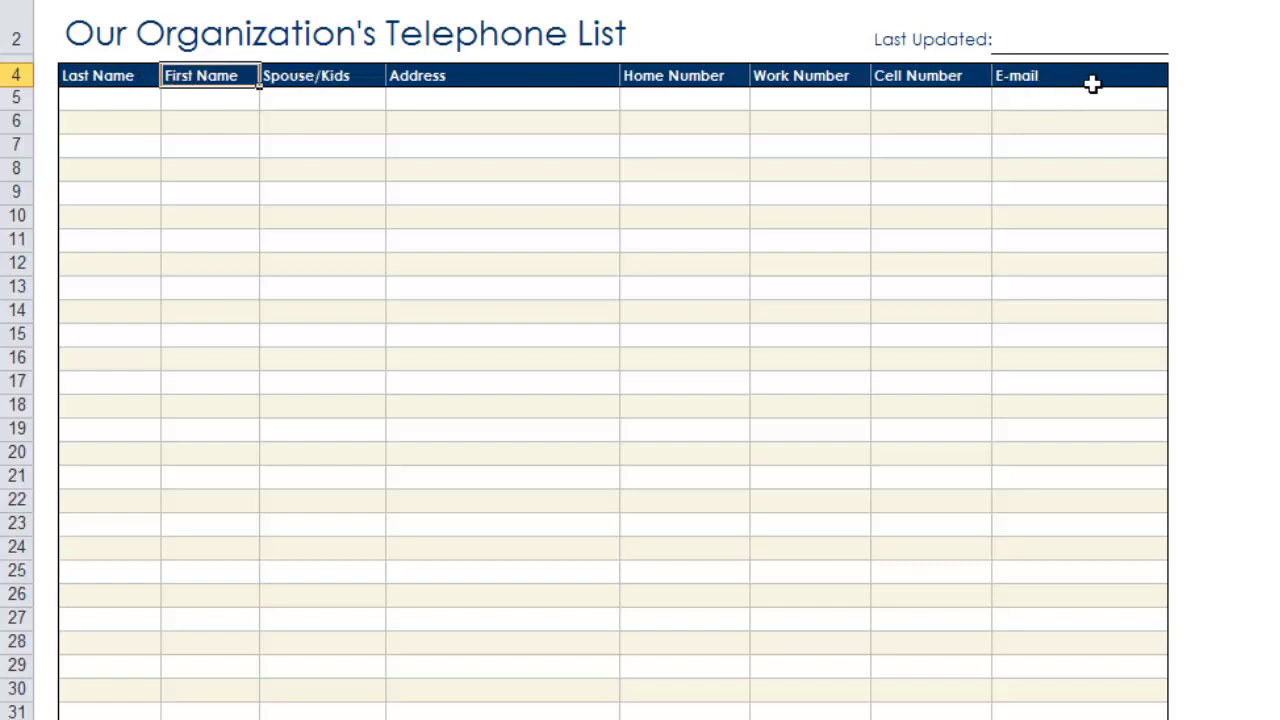
{"action": "left_click", "coordinate": [115, 97]}
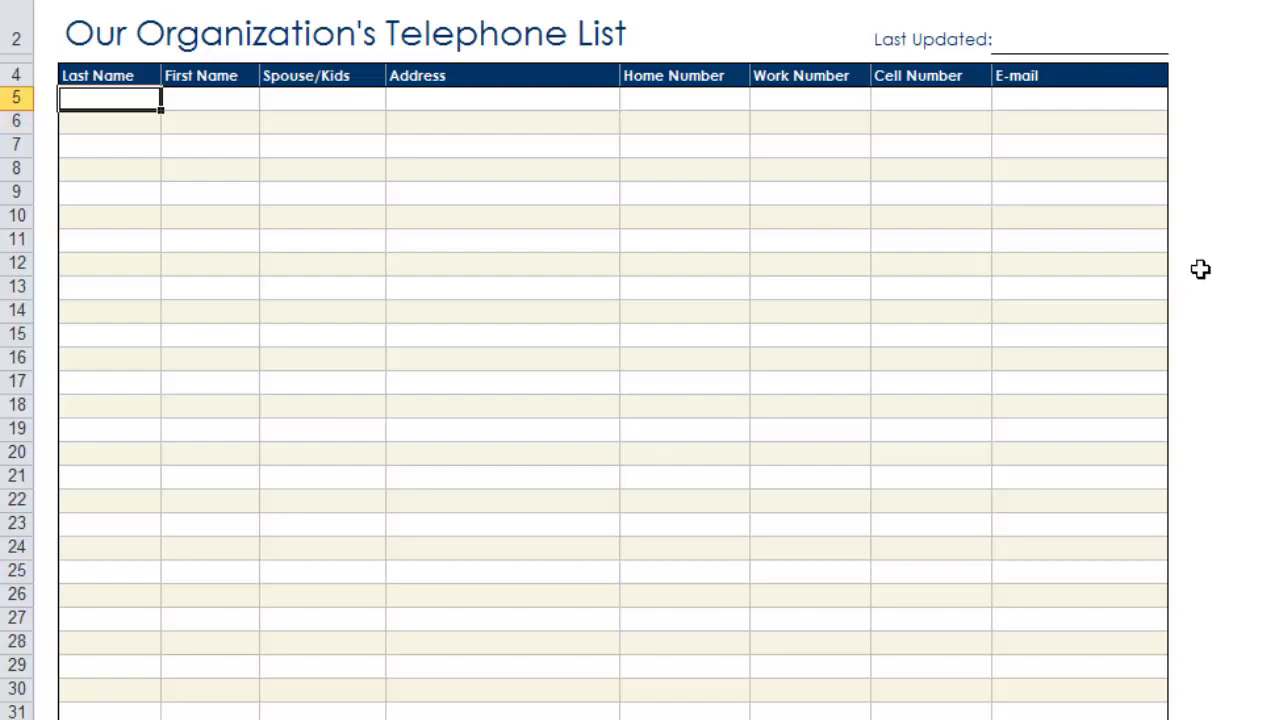
{"action": "left_click", "coordinate": [697, 161]}
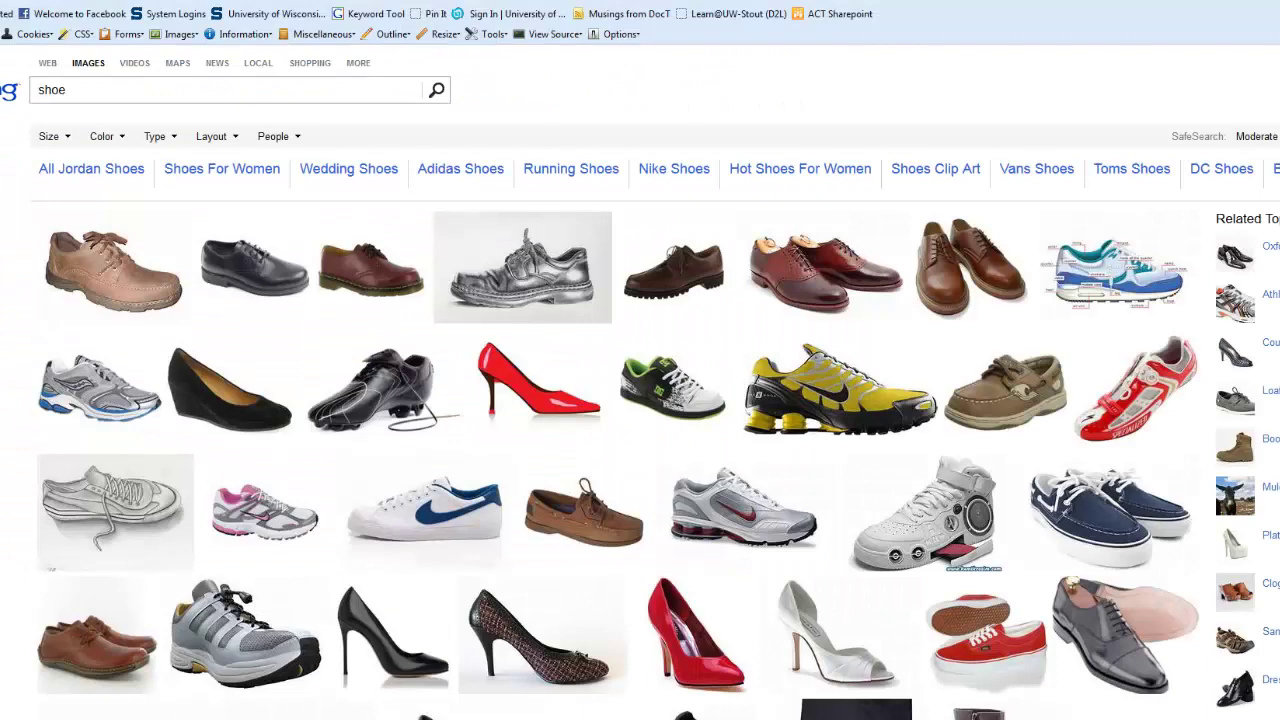
Step: Enlarge the first brown shoe picture in the Bing Images viewer
{"action": "left_click", "coordinate": [122, 275]}
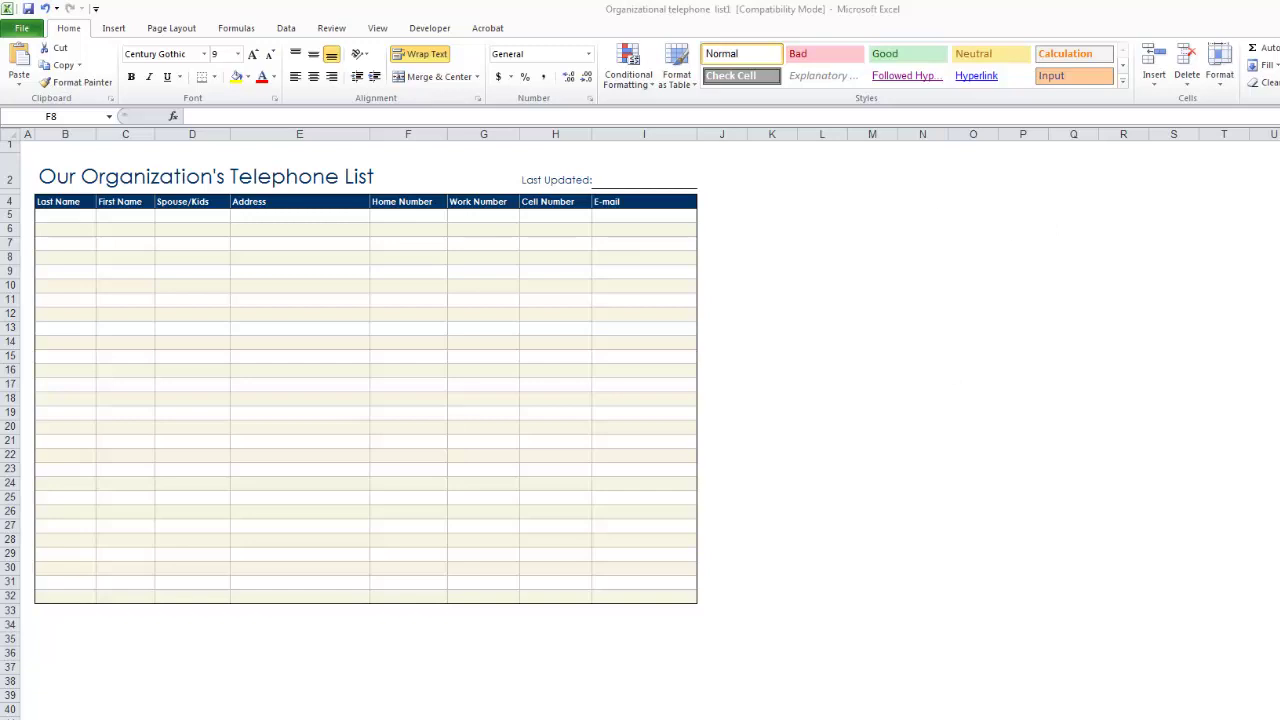
Step: Bring the course schedule workbook back to the front with Ctrl+Tab
{"action": "key", "text": "ctrl+Tab"}
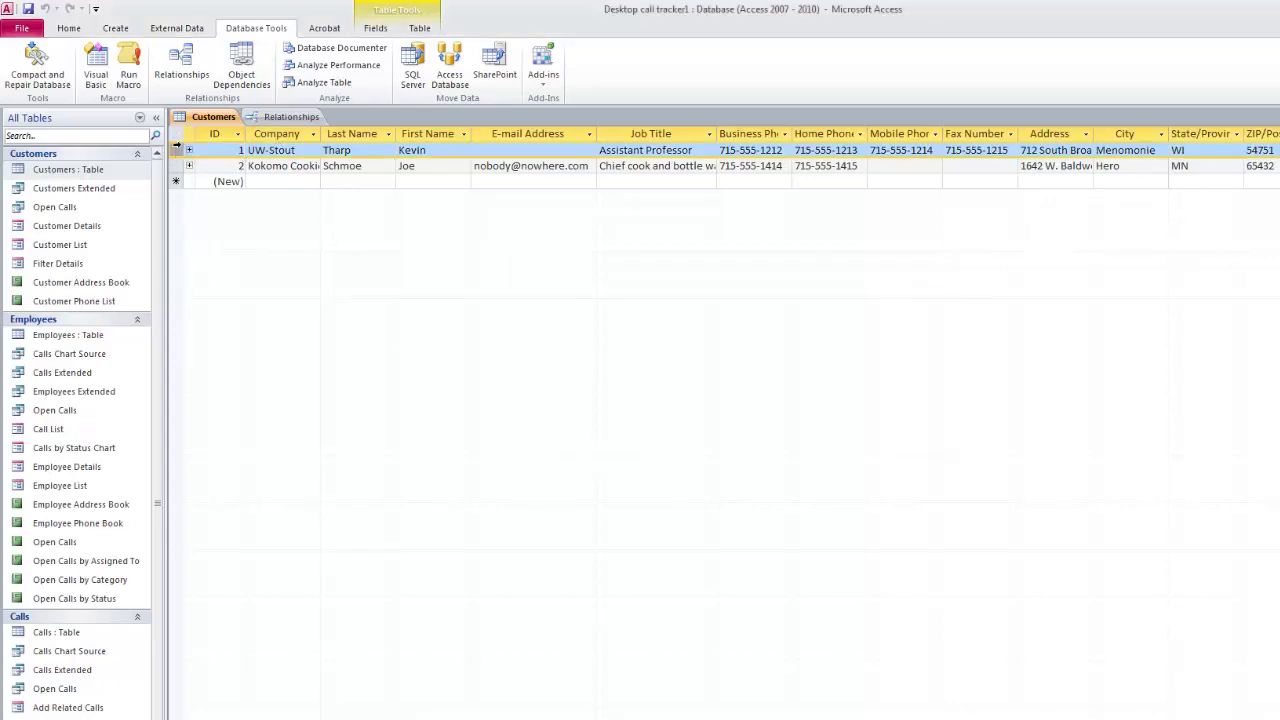
{"action": "left_click", "coordinate": [177, 166]}
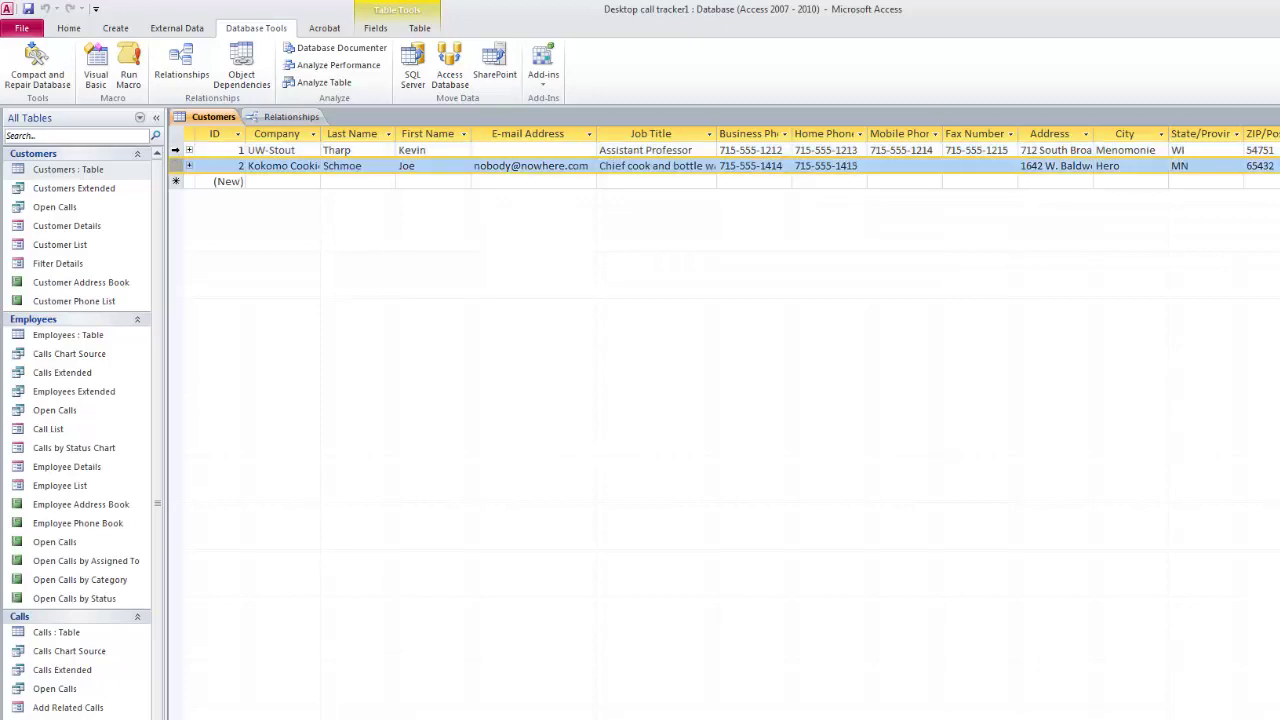
{"action": "left_click", "coordinate": [176, 149]}
{"action": "left_click", "coordinate": [176, 166]}
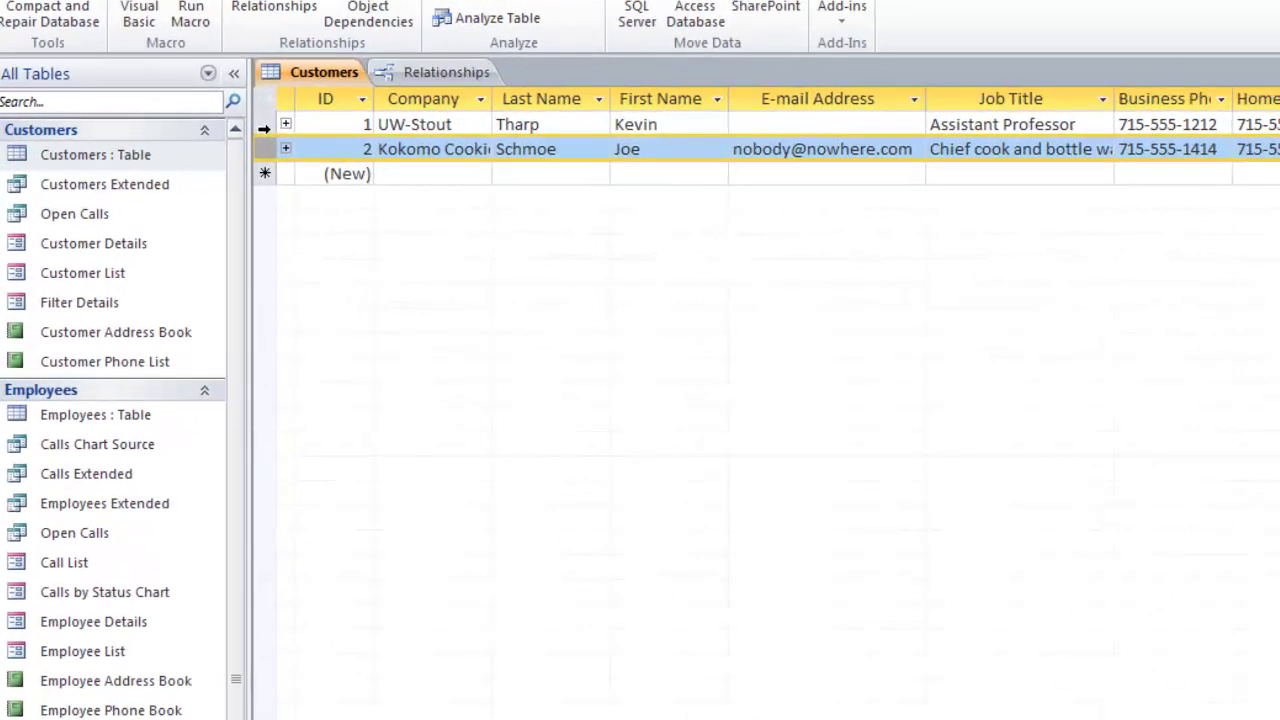
{"action": "left_click", "coordinate": [264, 126]}
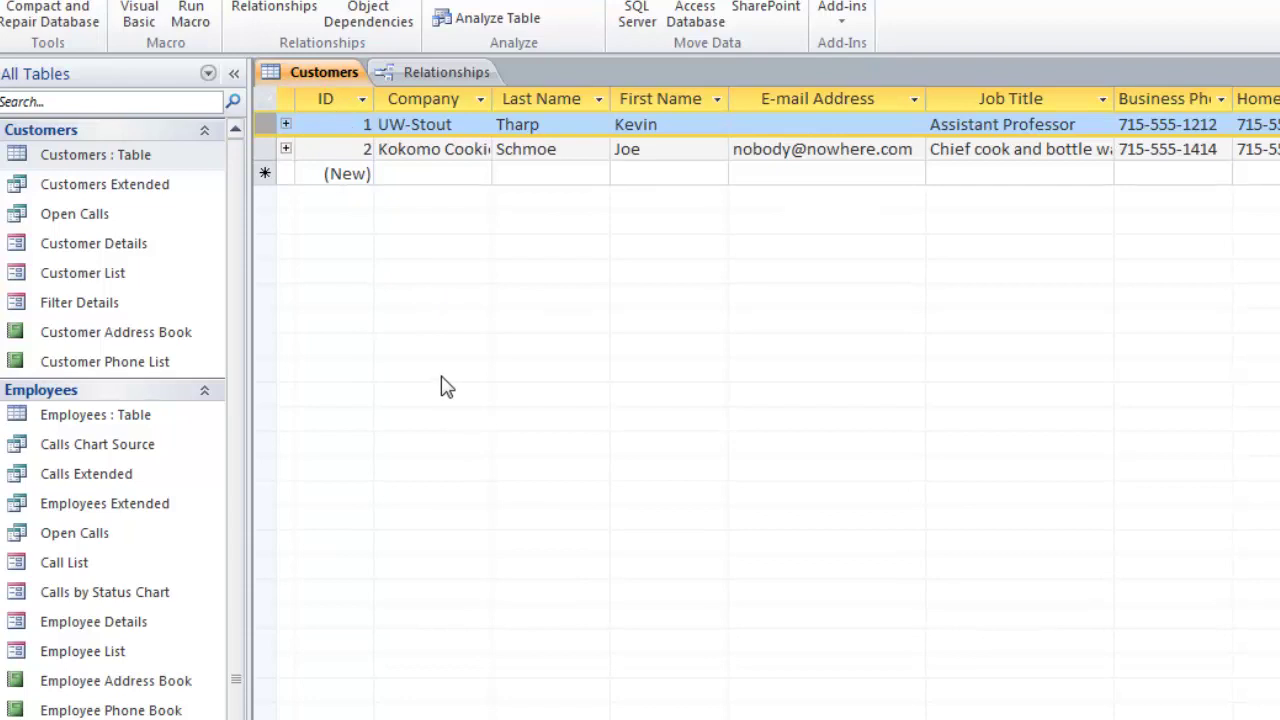
Step: Show the Relationships diagram and select the Customers table's ID key field
{"action": "left_click", "coordinate": [407, 76]}
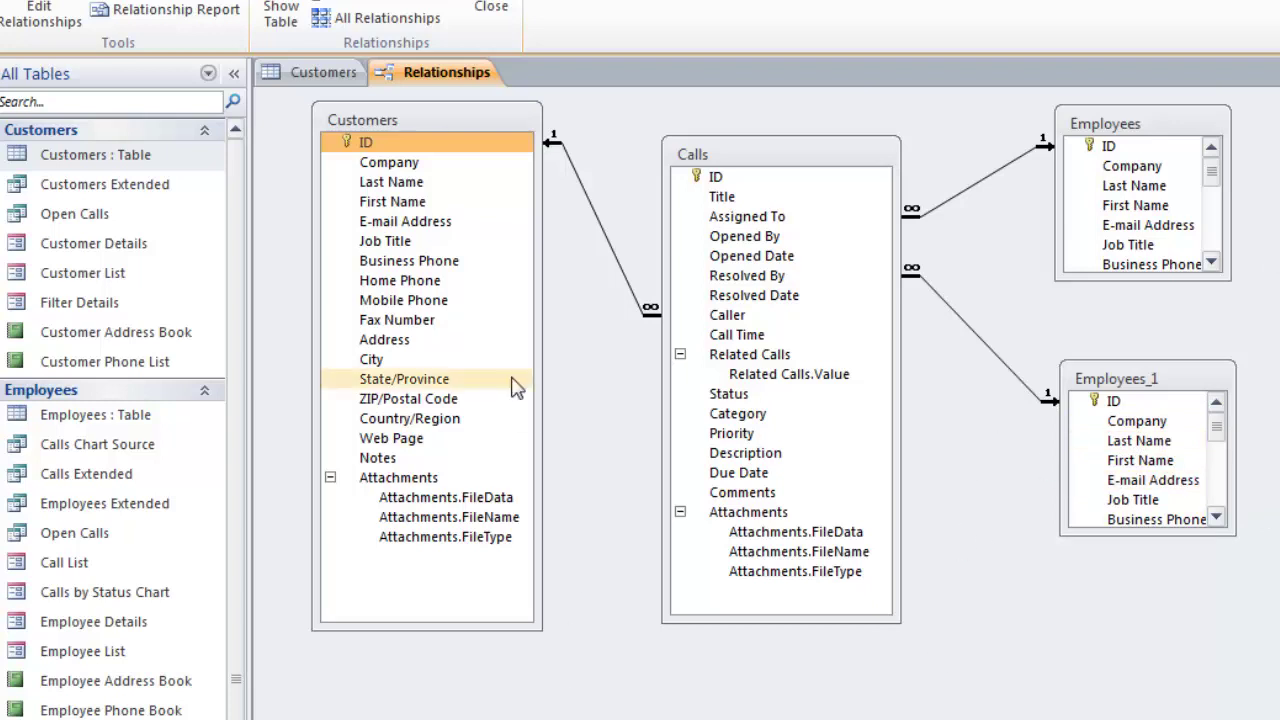
{"action": "left_click", "coordinate": [424, 143]}
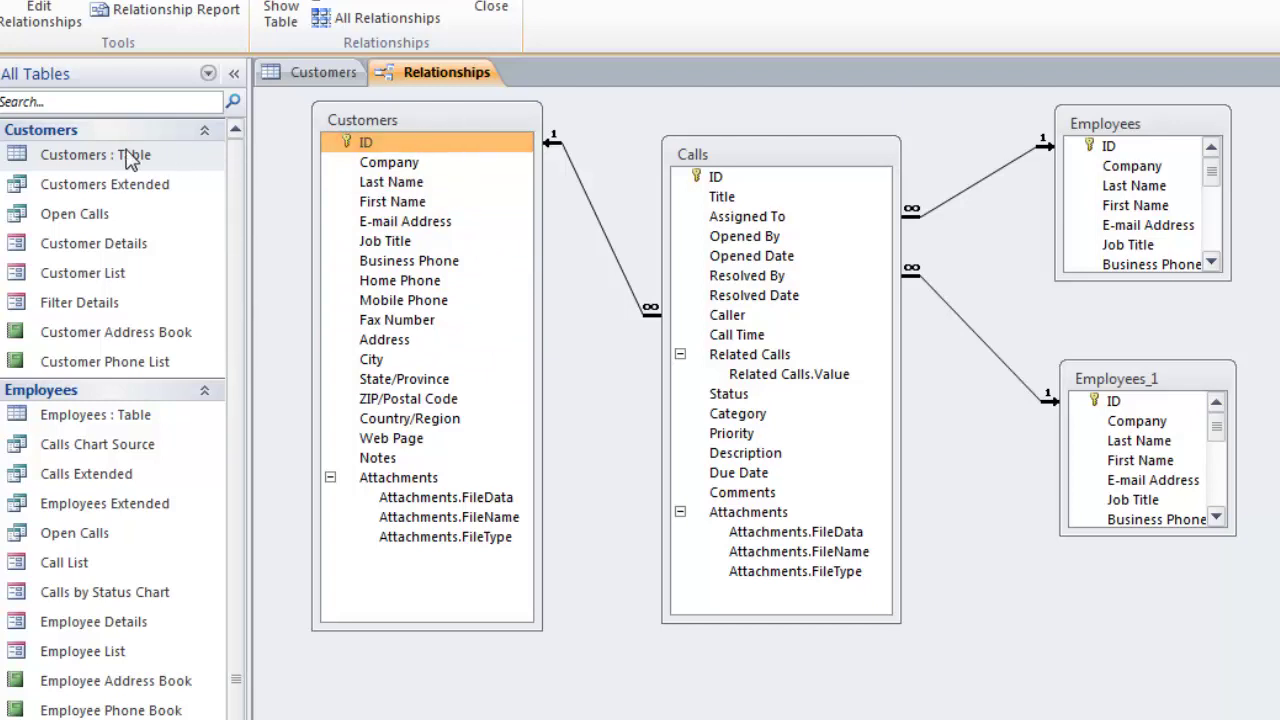
Step: Reopen the Customers table datasheet from the navigation pane
{"action": "double_click", "coordinate": [82, 163]}
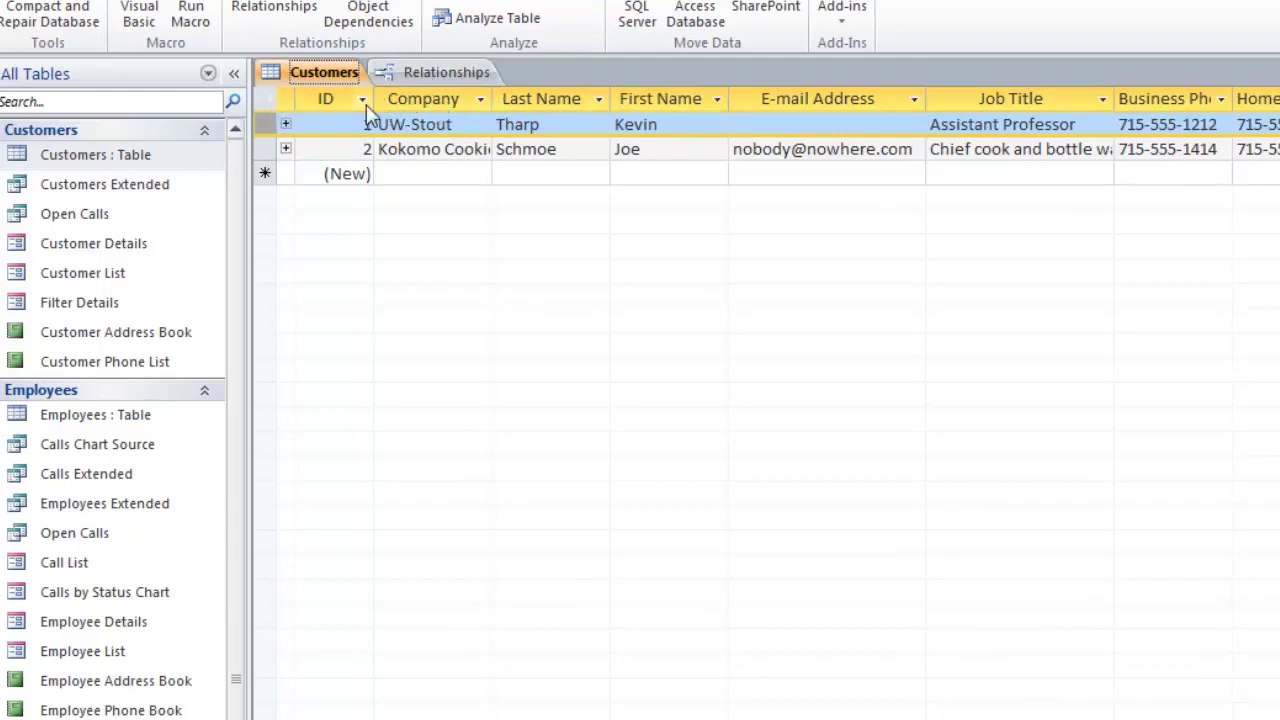
Step: Switch back to the Relationships diagram tab
{"action": "left_click", "coordinate": [424, 73]}
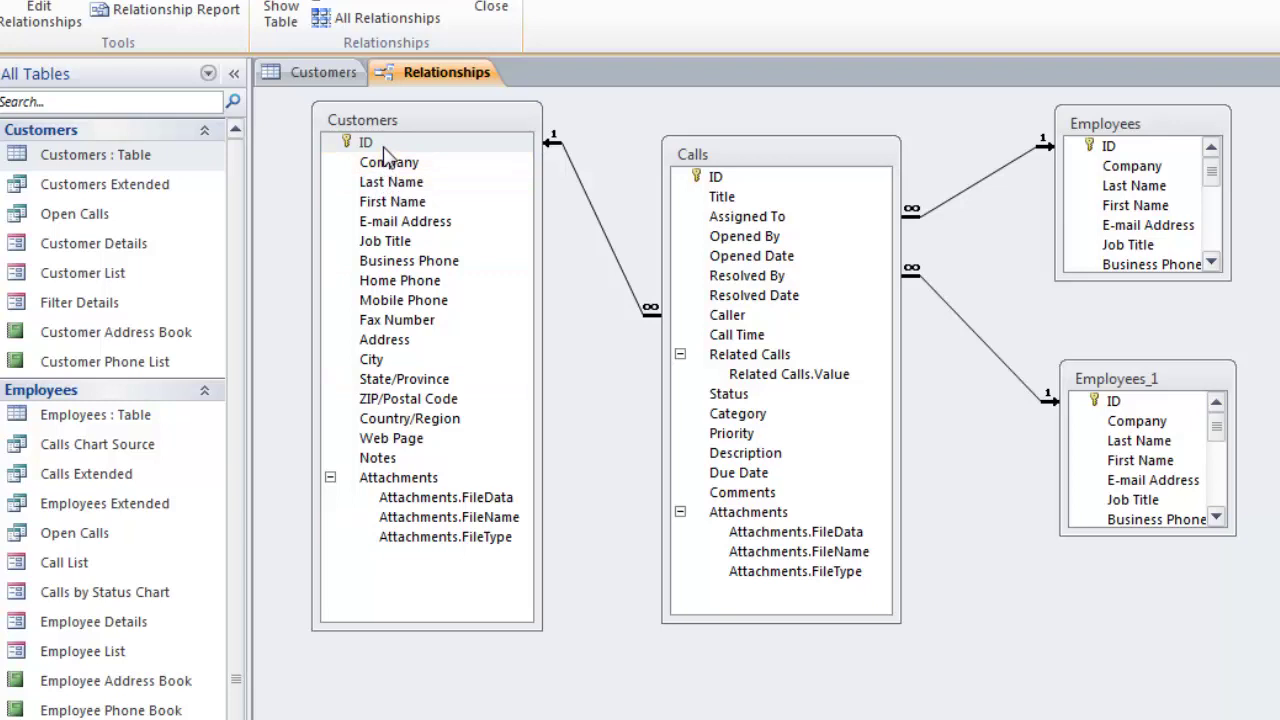
Step: Open the Customers table, then the Customer Details form for Kokomo Cookies
{"action": "double_click", "coordinate": [100, 162]}
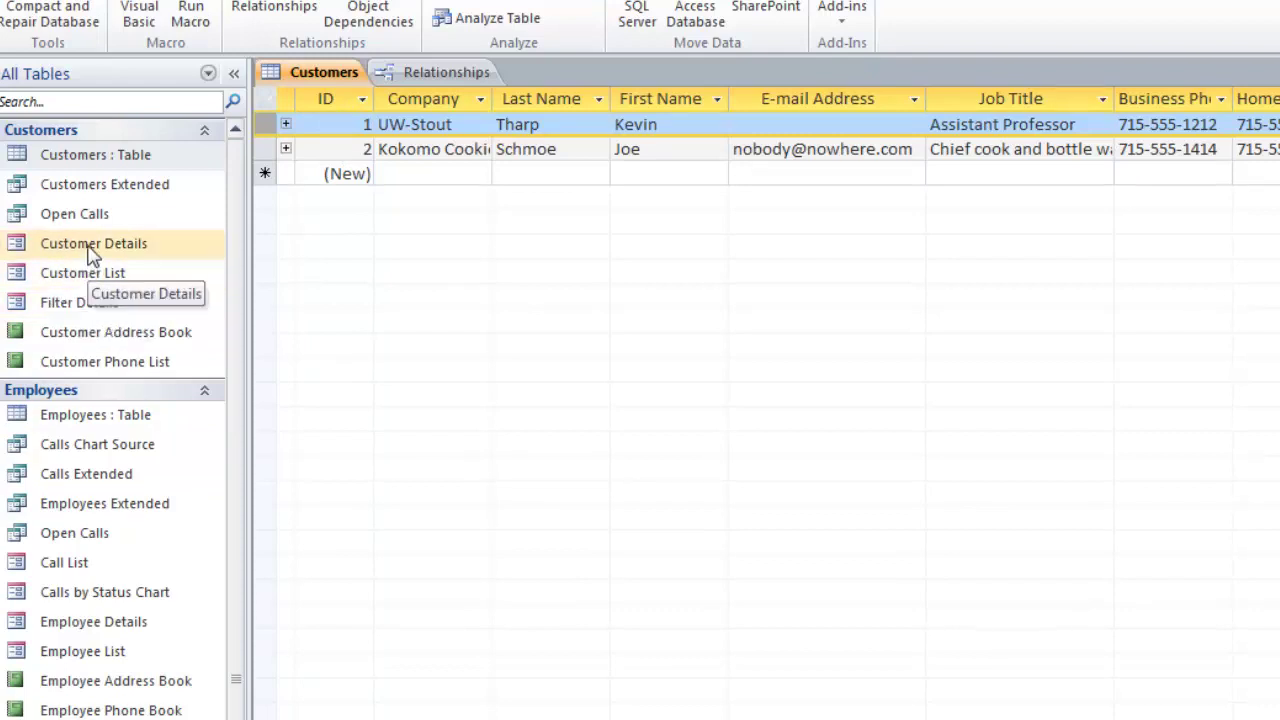
{"action": "double_click", "coordinate": [90, 256]}
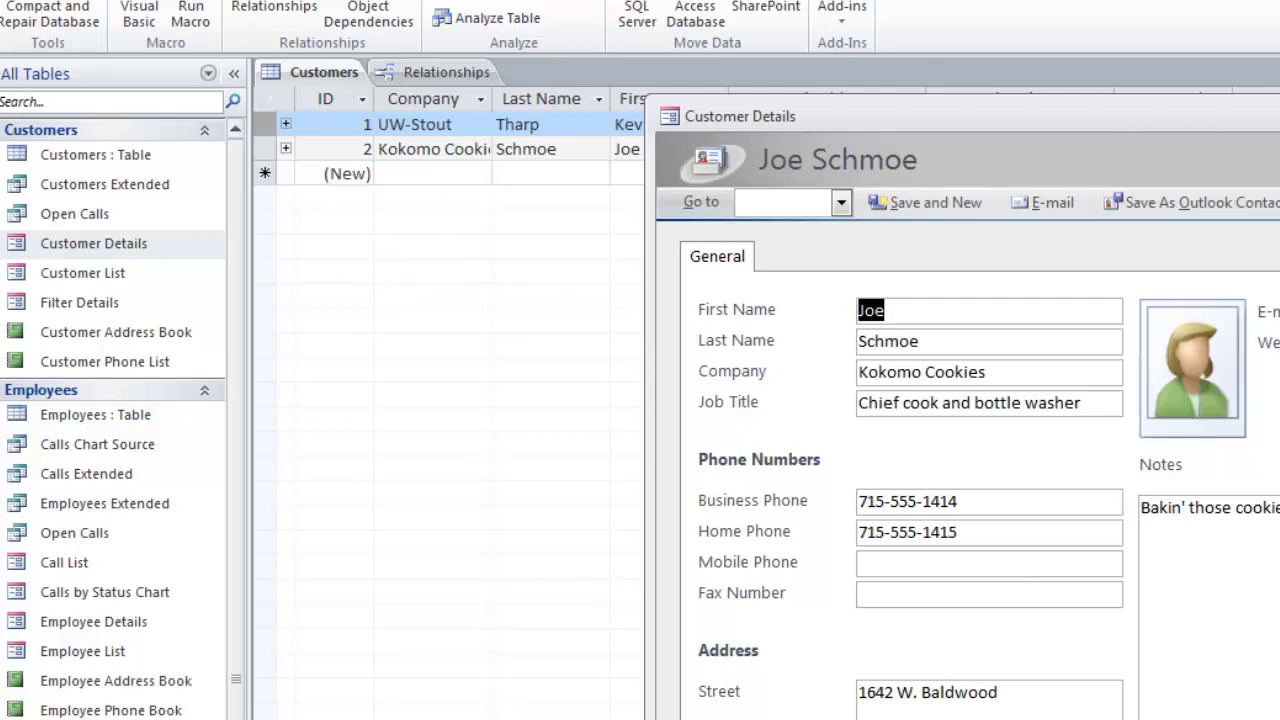
Step: Close Customer Details, type 'jo' as a new record's company, then return to Relationships
{"action": "key", "text": "ctrl+F4"}
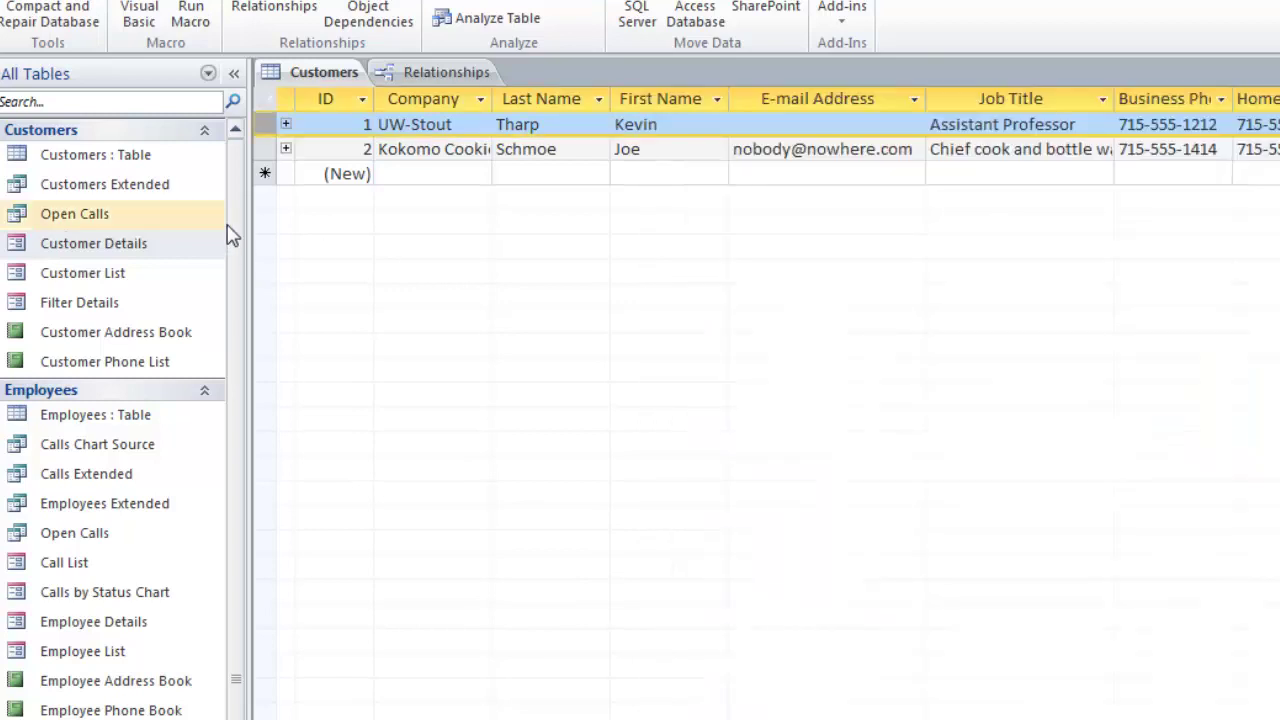
{"action": "left_click", "coordinate": [343, 173]}
{"action": "left_click", "coordinate": [419, 174]}
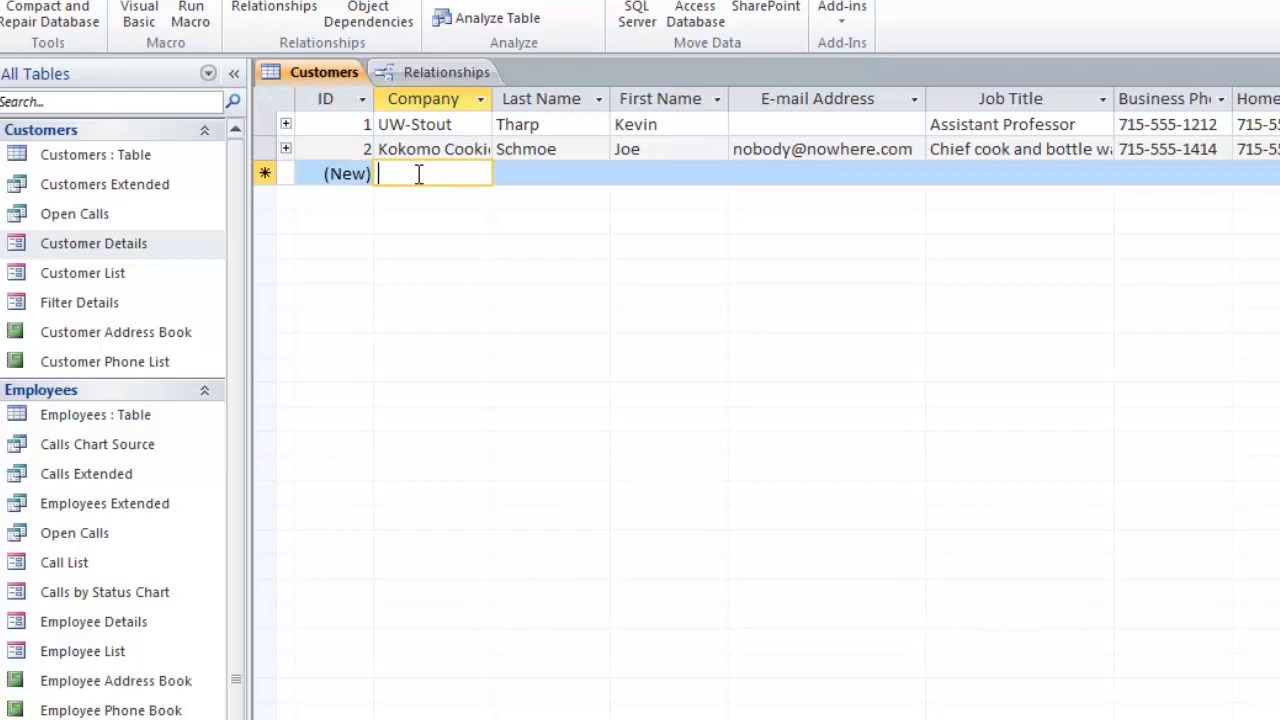
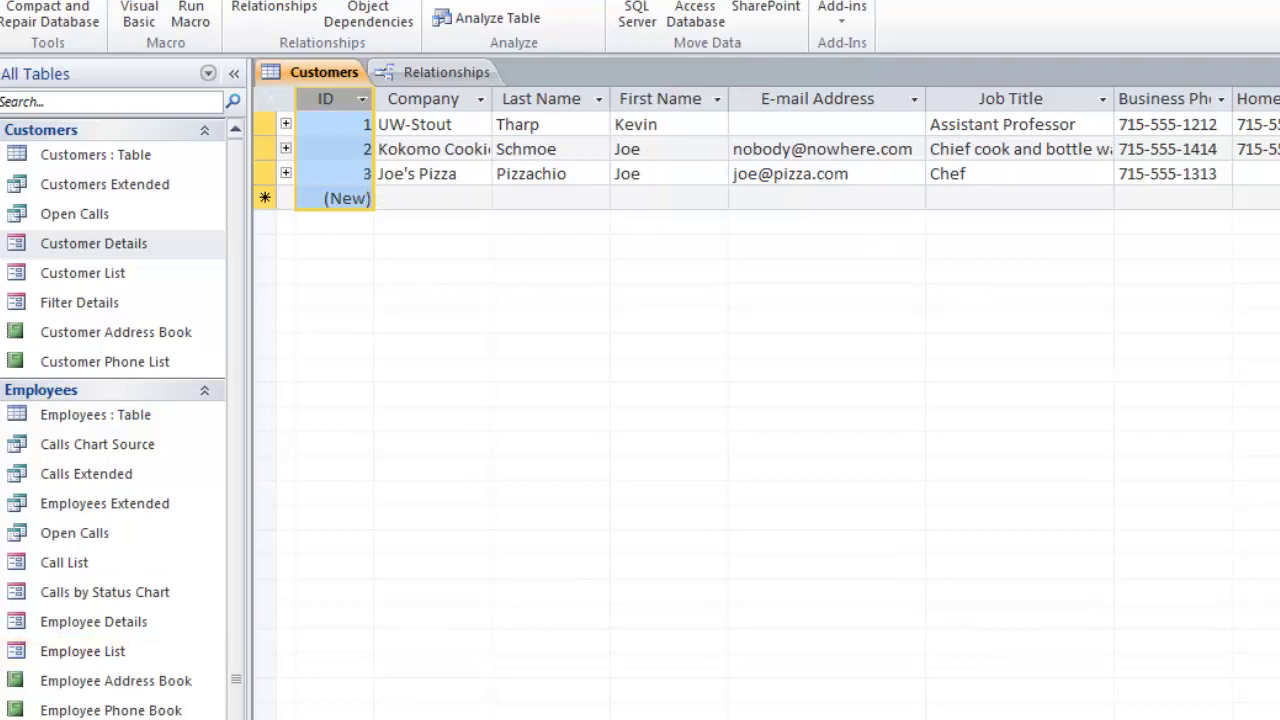
{"action": "key", "text": "ctrl+F6"}
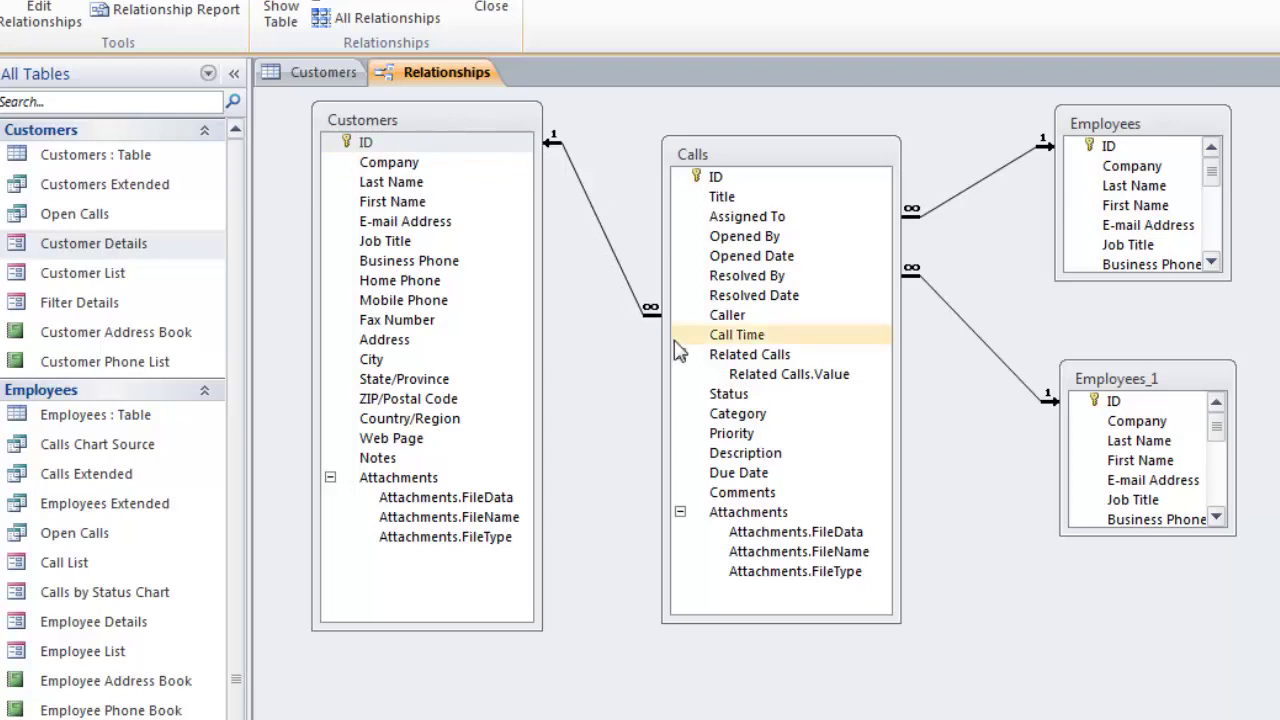
Step: Select the Caller field in the Calls table, the foreign key linked to Customers ID
{"action": "left_click", "coordinate": [700, 315]}
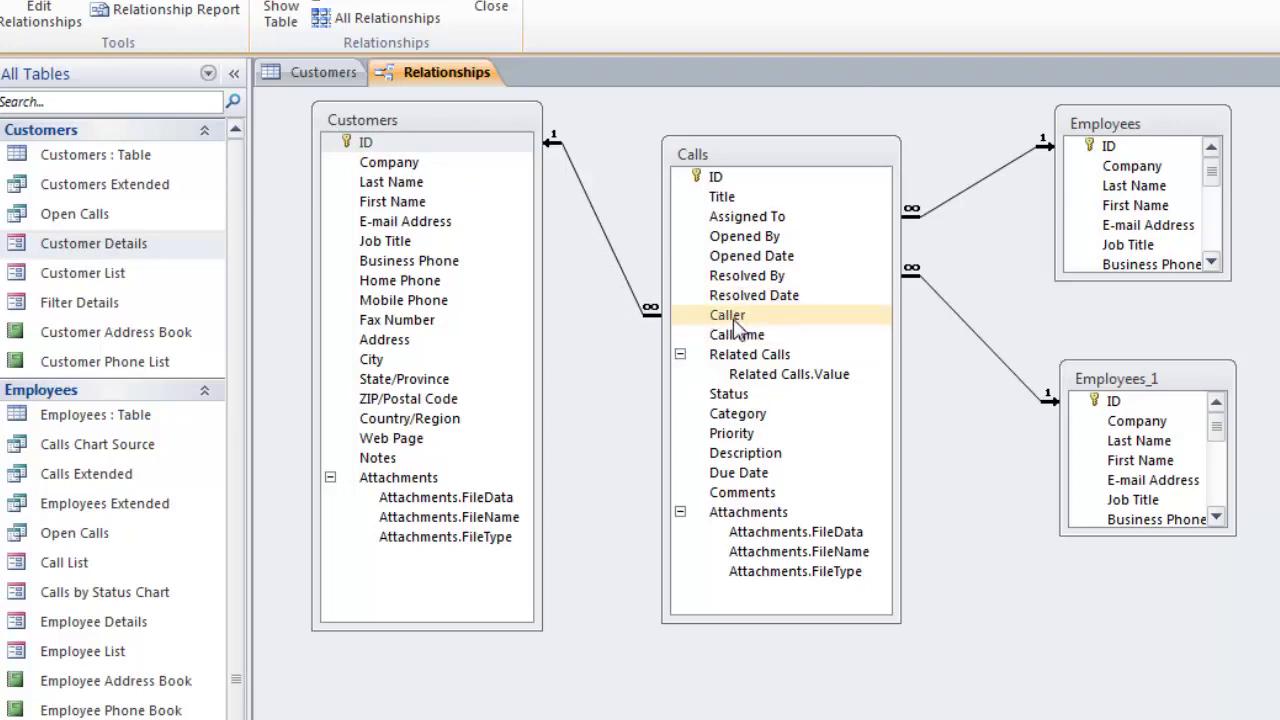